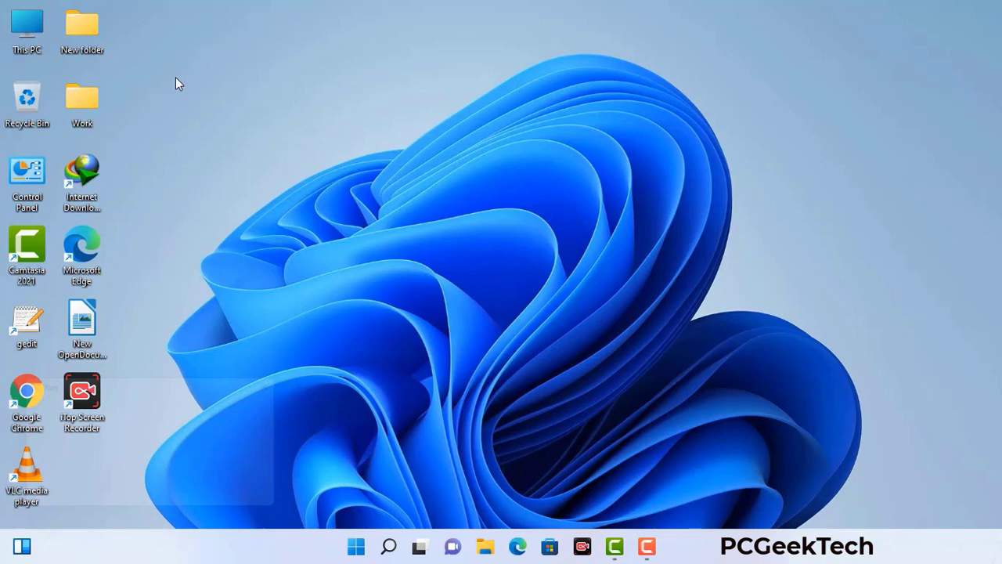
Step: Bring up the Run box centred on the desktop with msconfig in its Open field
key("super+r")
left_click_drag(171, 381, 441, 124)
Step: Launch msconfig, enable Safe boot with the Network option, apply, and restart into Safe Mode
left_click(398, 196)
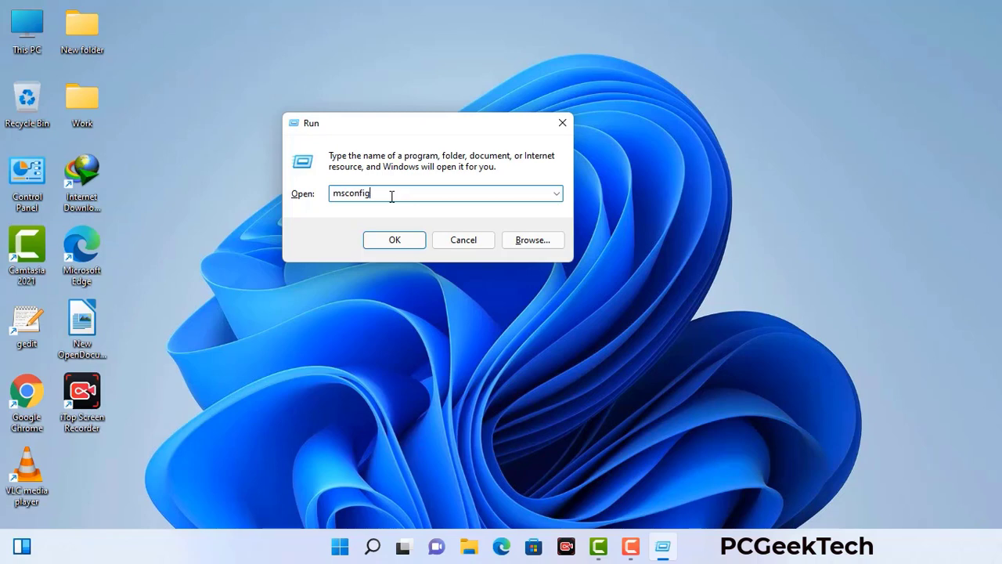
left_click(389, 243)
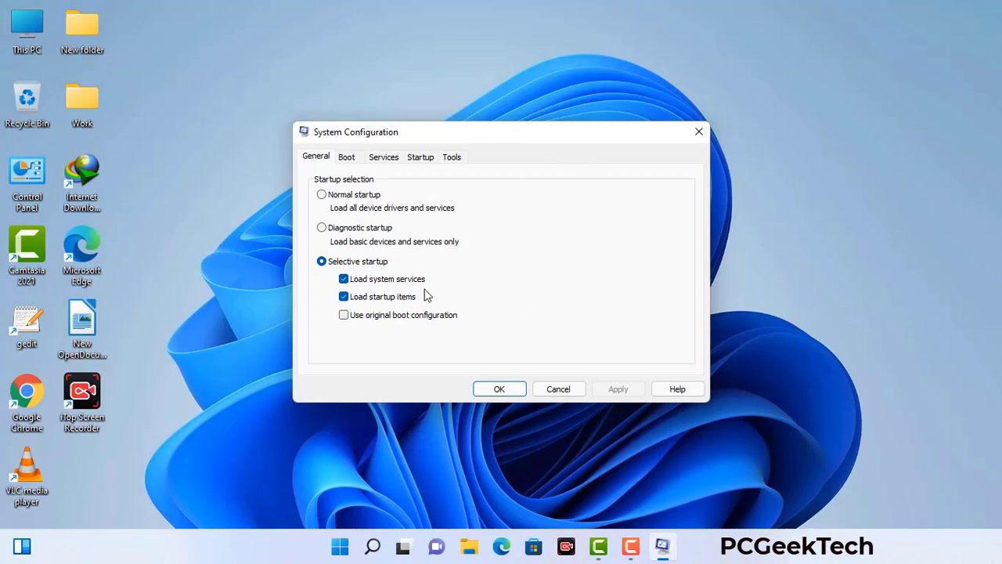
left_click(348, 159)
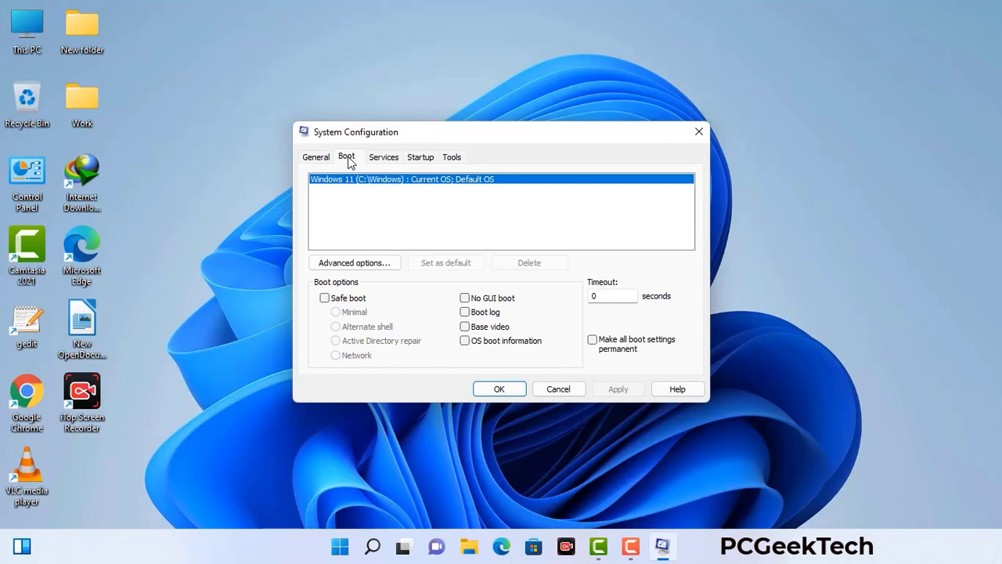
left_click(325, 299)
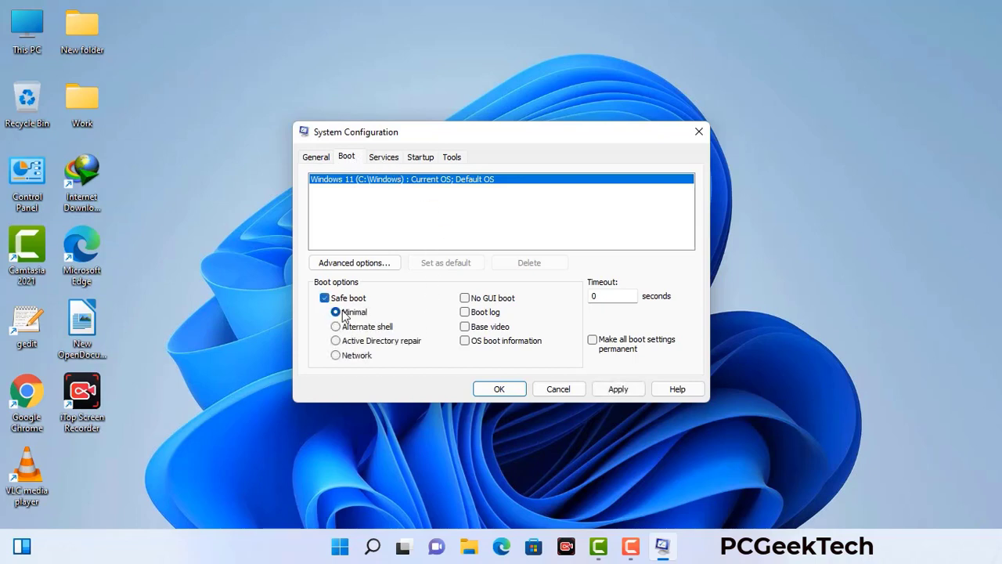
left_click(357, 356)
left_click(618, 390)
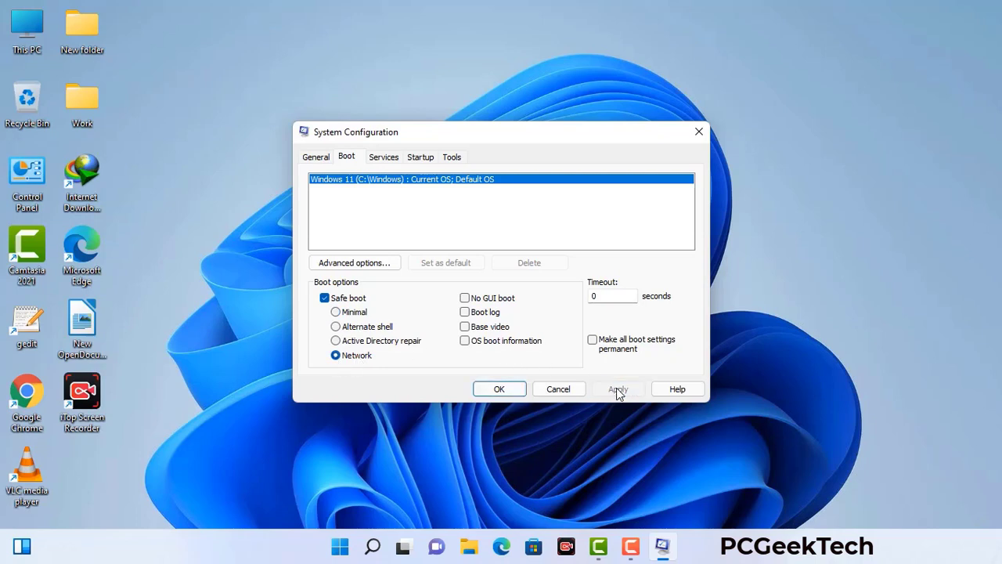
left_click(498, 389)
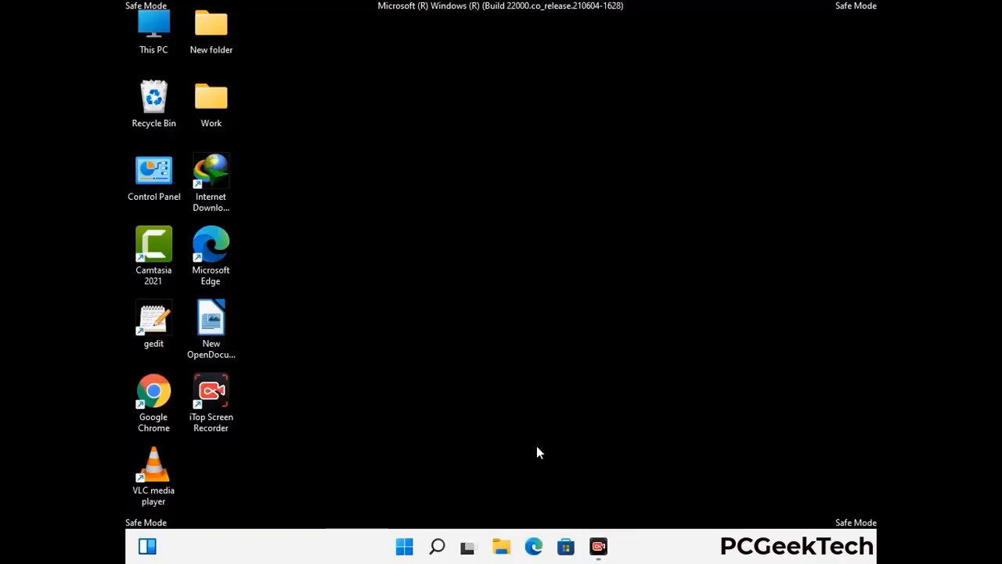
Step: Set File Explorer Options to show hidden files, folders and drives, then close Control Panel
double_click(154, 189)
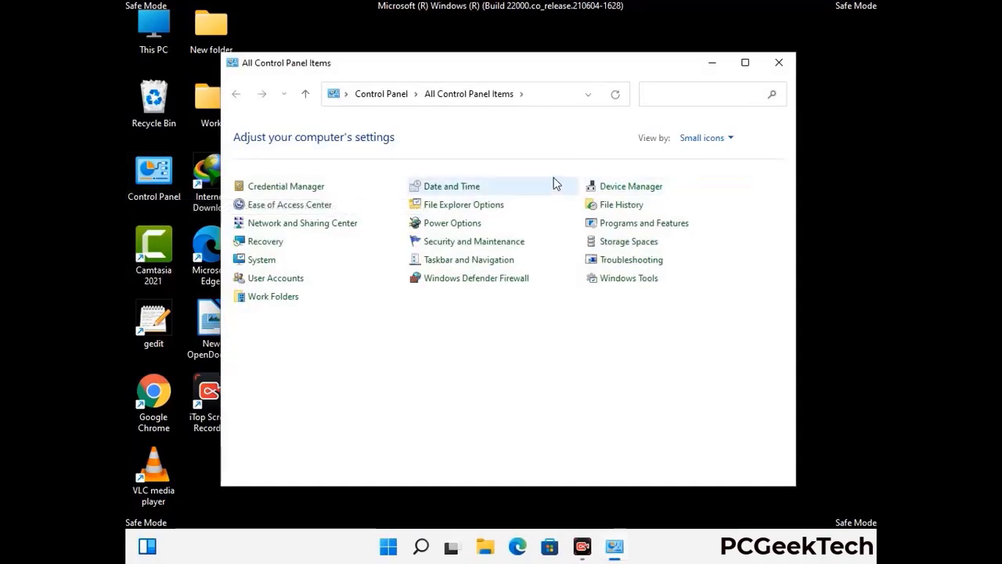
left_click(484, 210)
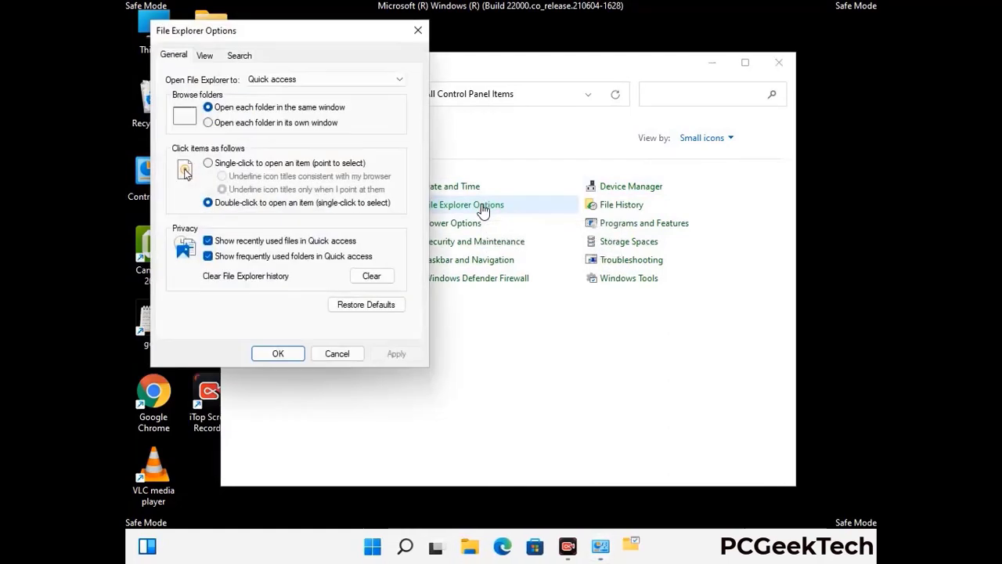
left_click(208, 56)
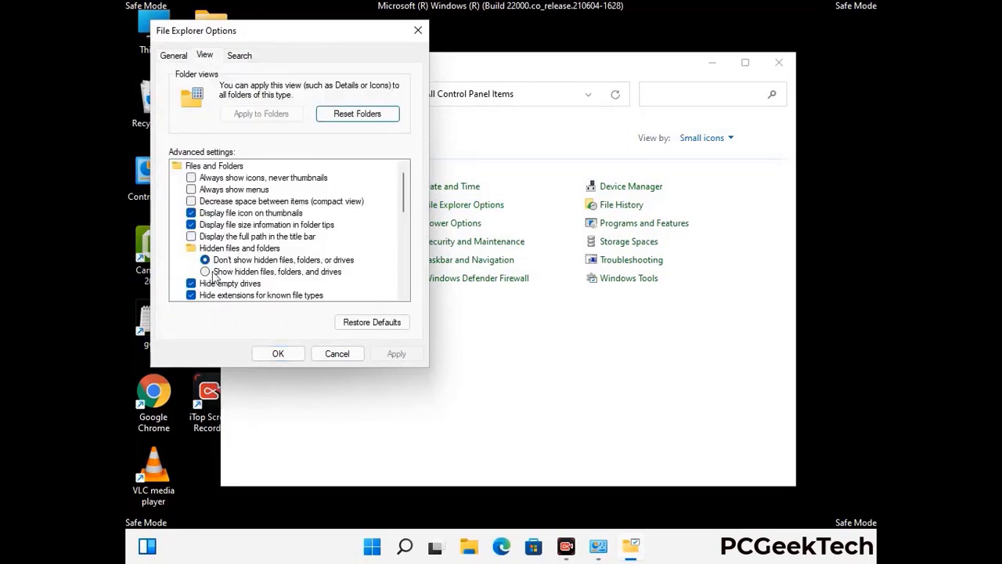
left_click(205, 272)
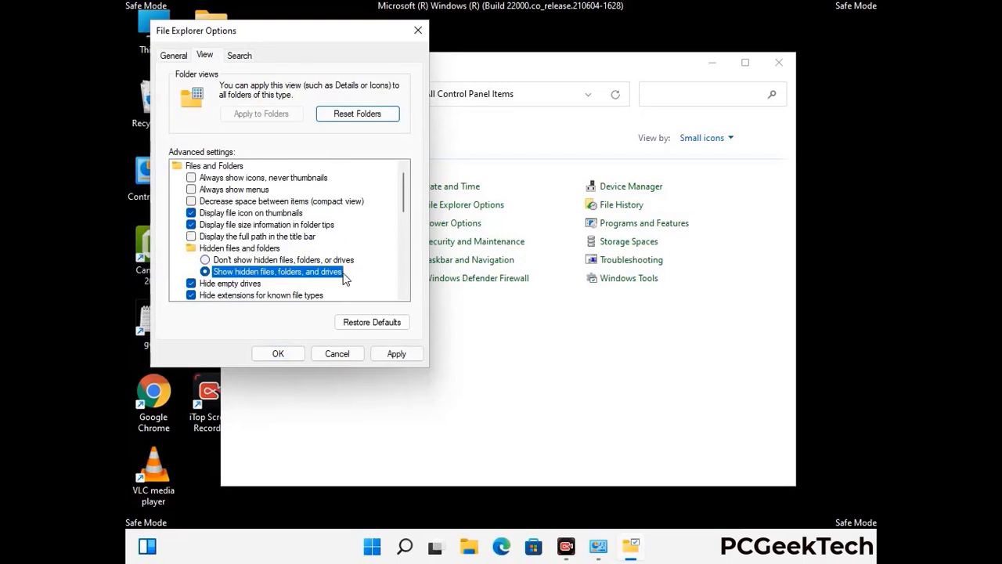
left_click(397, 354)
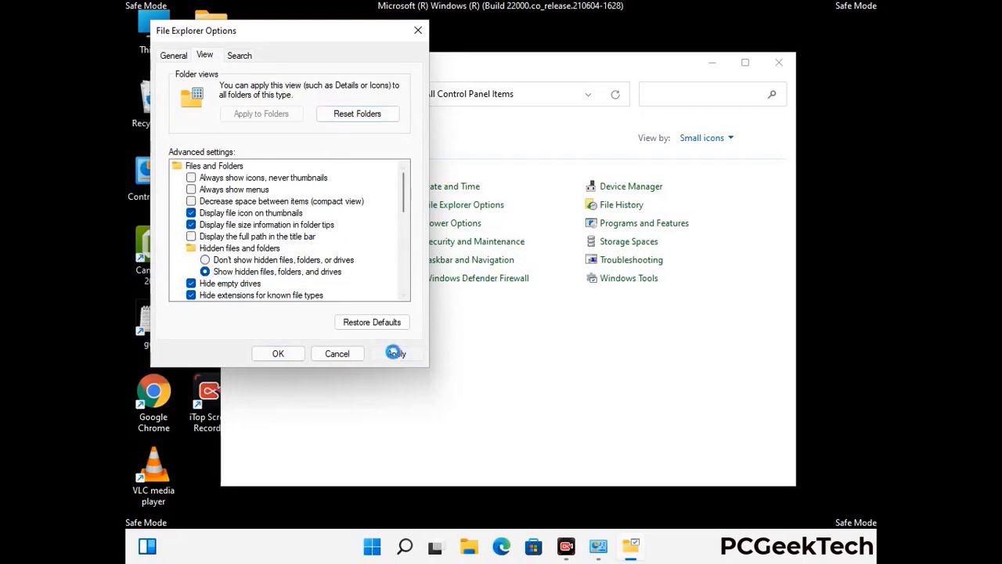
left_click(265, 356)
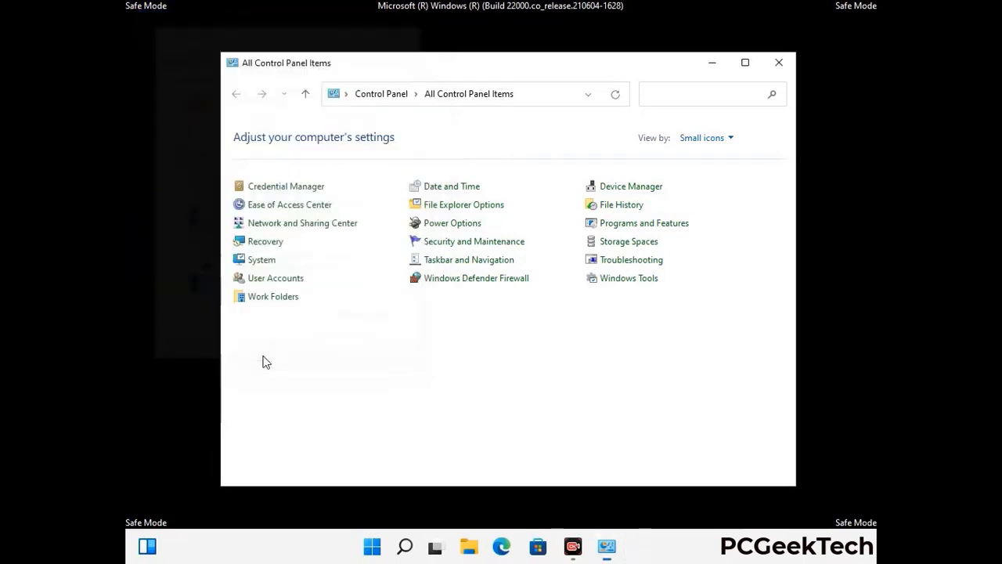
left_click(779, 63)
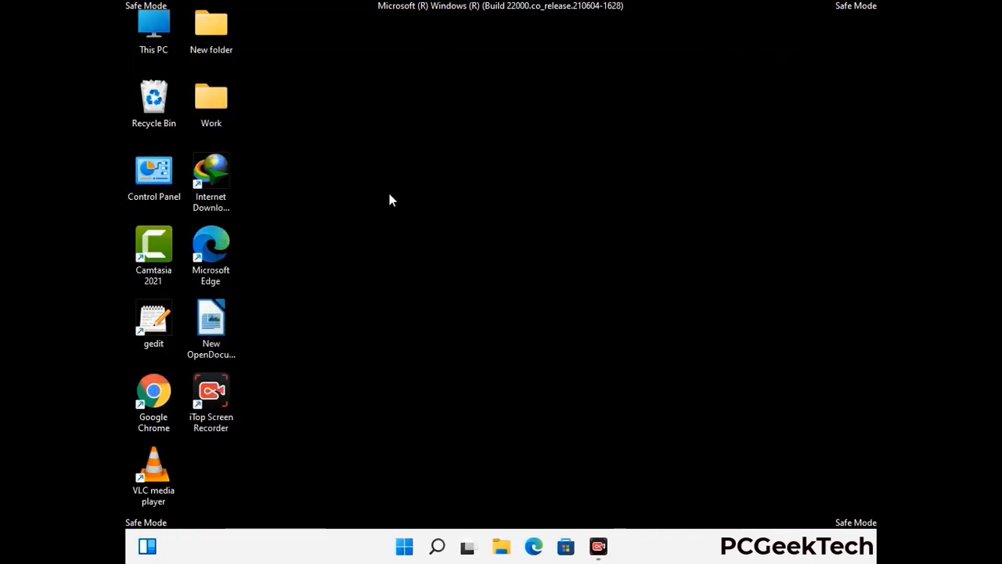
Step: Browse to C:\Windows\System32\drivers\etc and open the hosts file
double_click(149, 47)
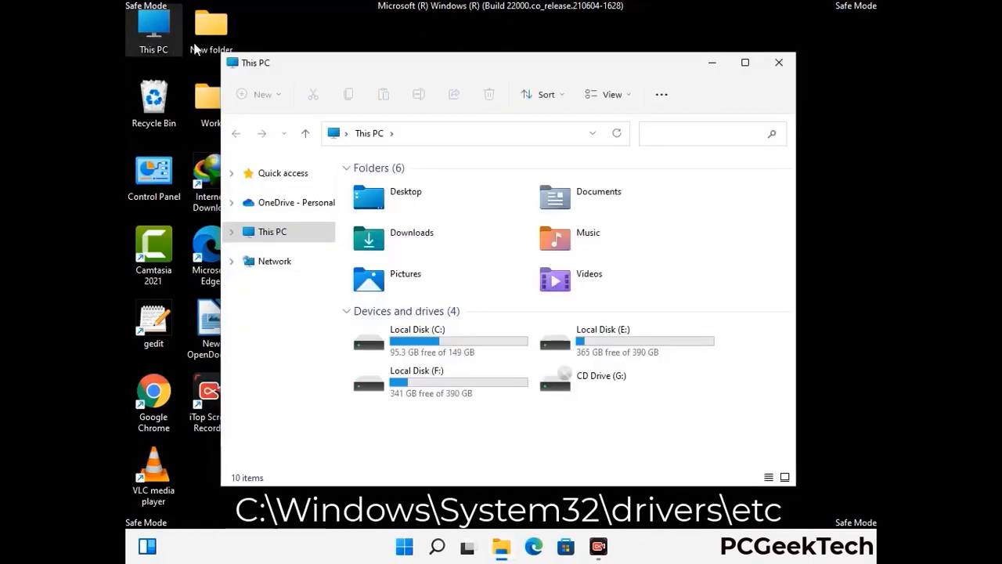
double_click(438, 342)
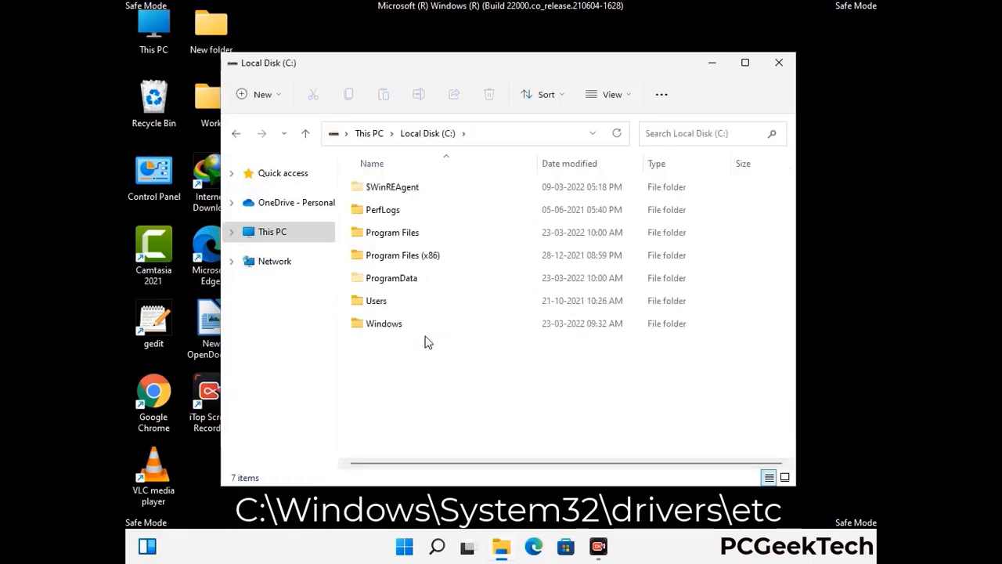
double_click(375, 330)
scroll(501, 336, "down", 6)
scroll(495, 338, "down", 14)
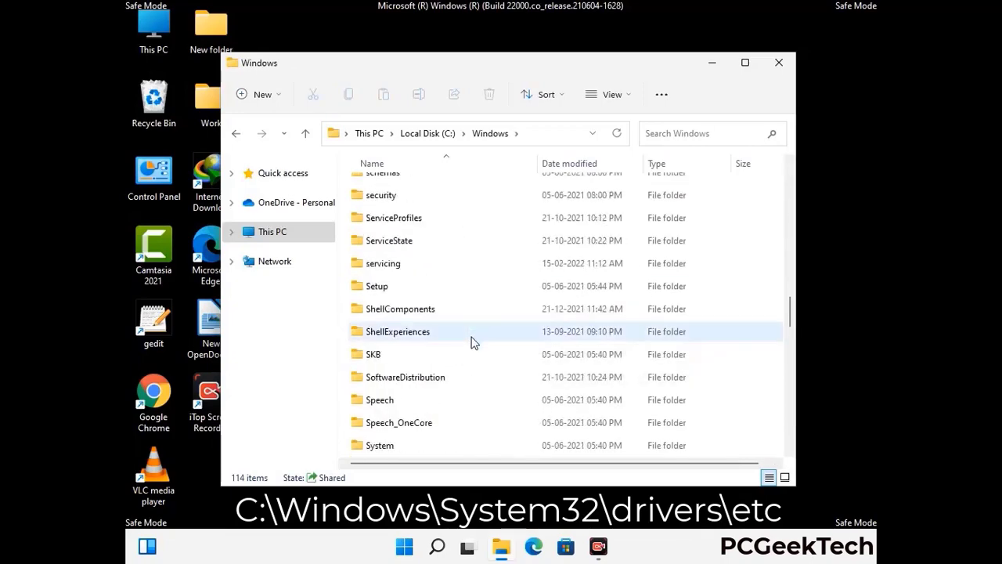
scroll(470, 344, "down", 2)
double_click(383, 331)
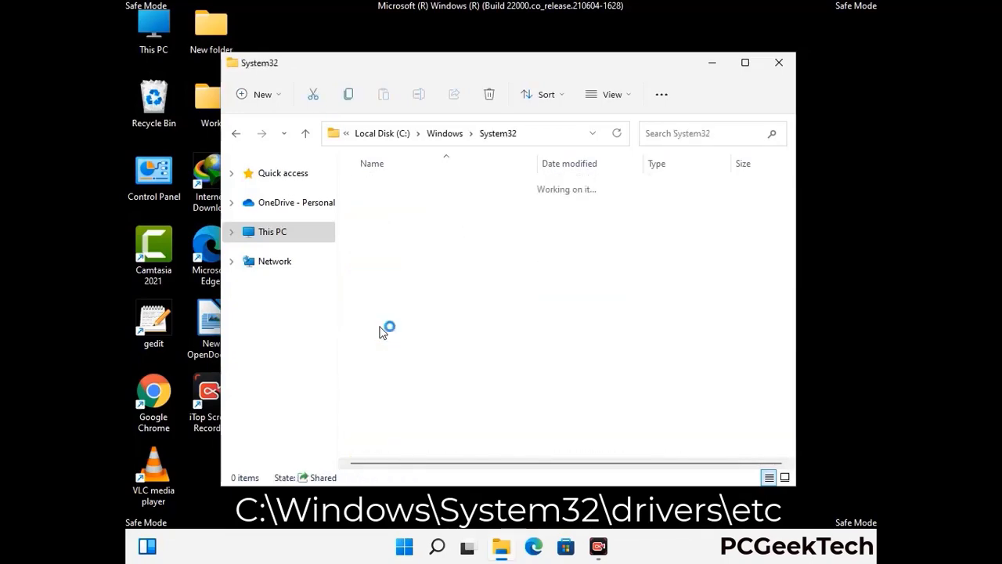
scroll(431, 340, "down", 5)
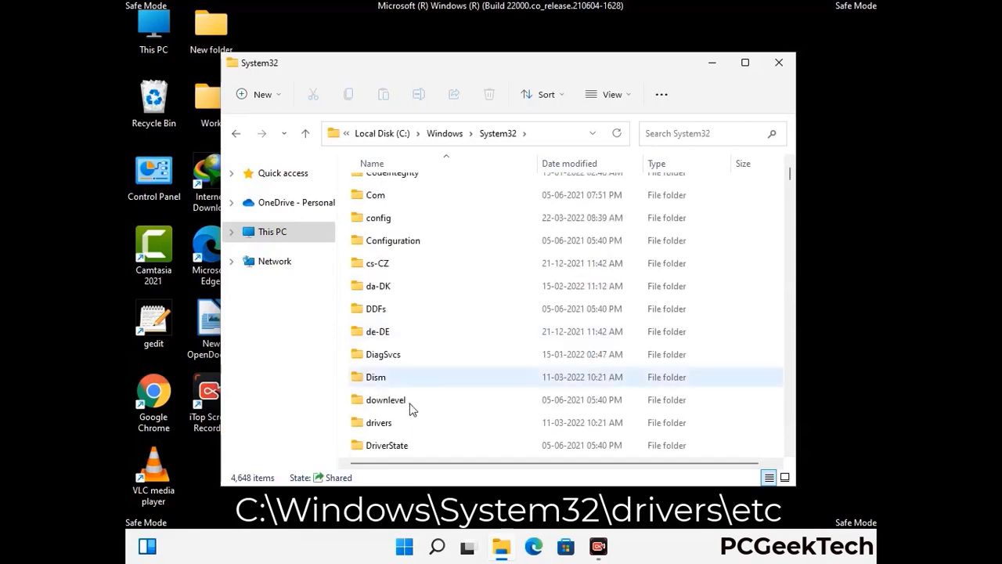
double_click(384, 424)
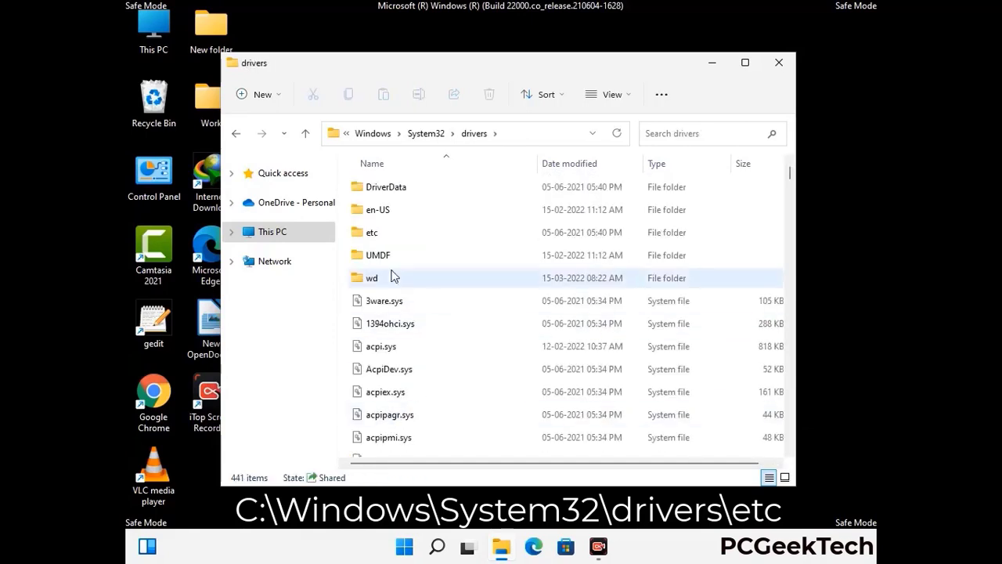
double_click(374, 233)
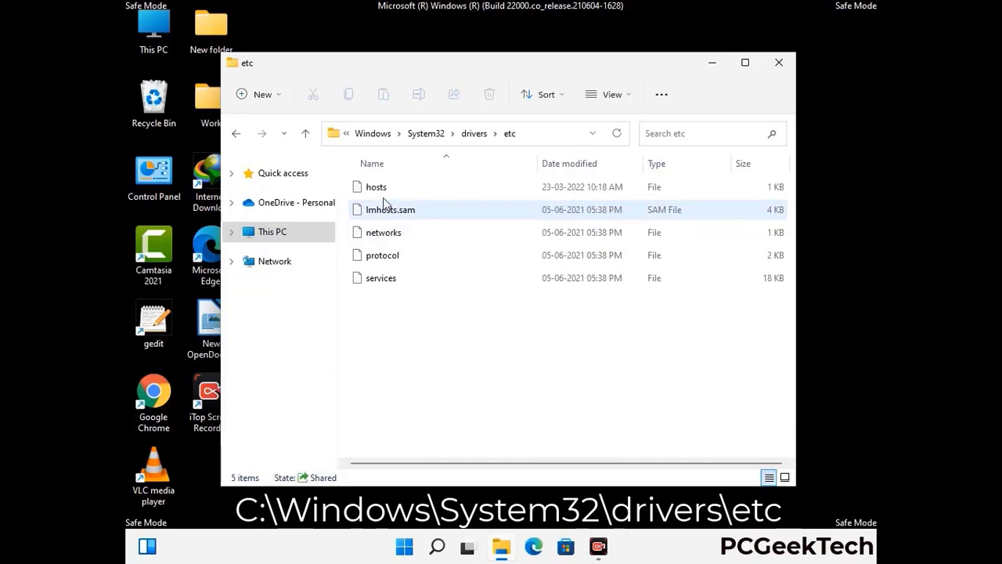
left_click(383, 190)
double_click(383, 192)
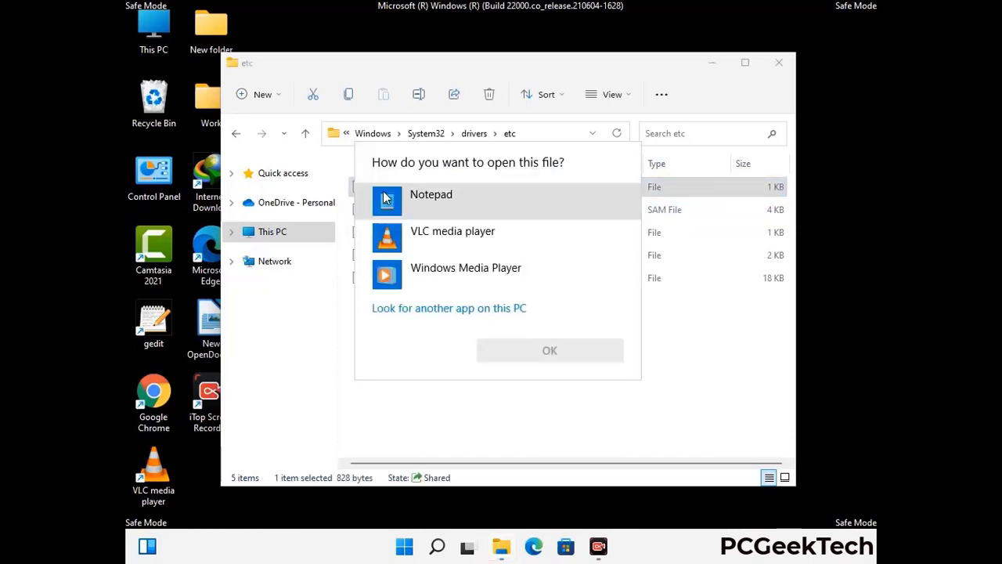
Step: Open the hosts file in Notepad
left_click(454, 202)
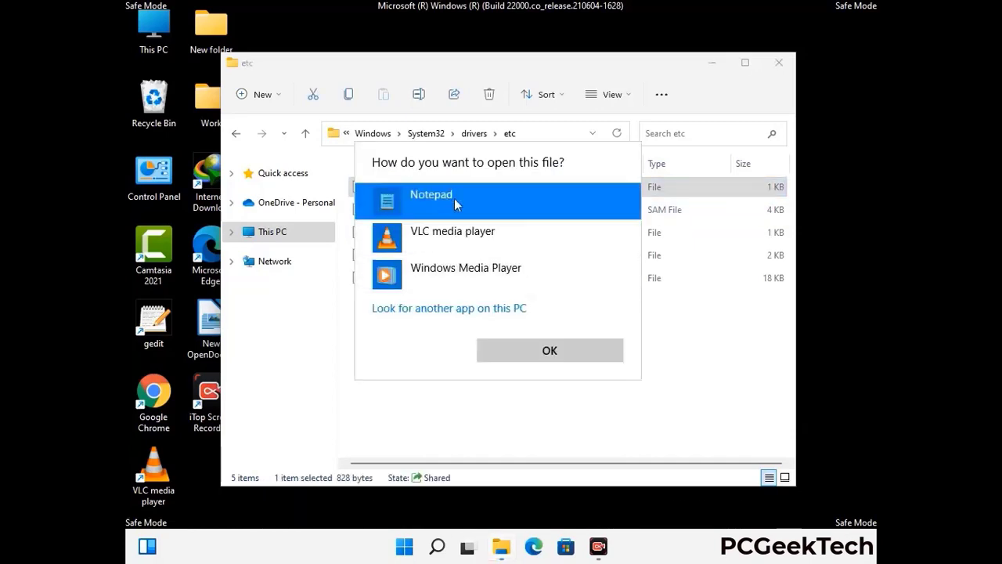
left_click(550, 351)
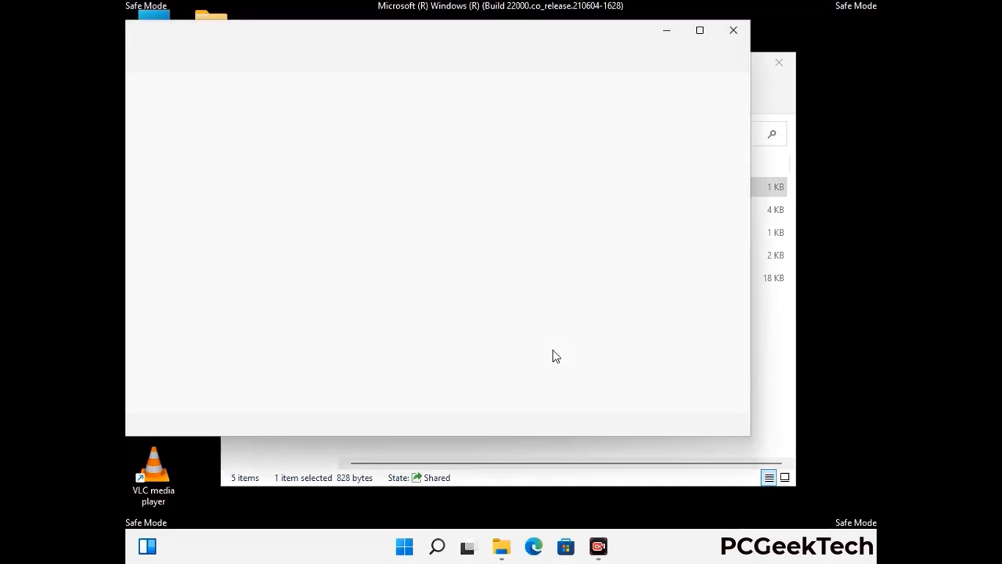
left_click_drag(441, 43, 536, 49)
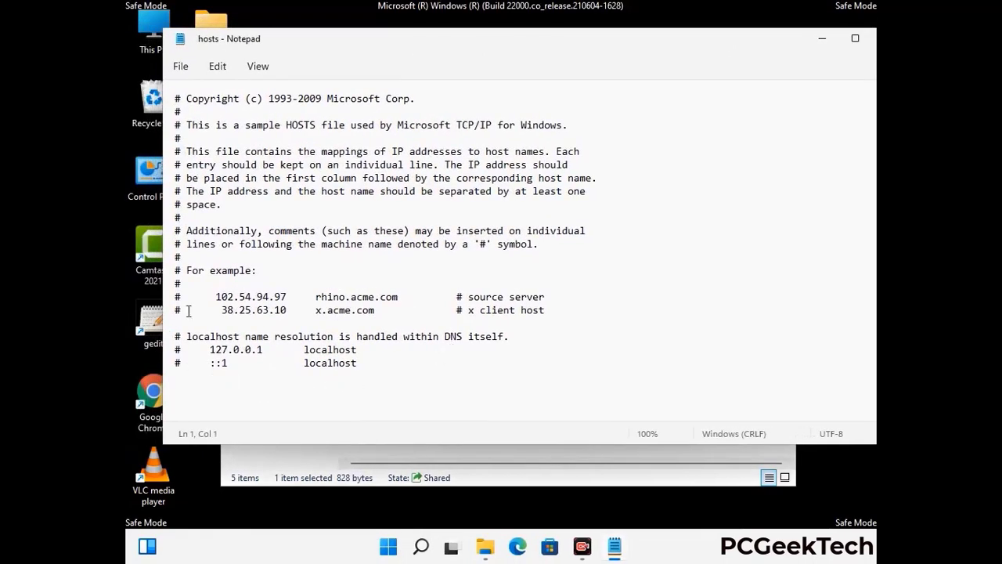
Step: Add a blank line after the localhost entry and save the hosts file
left_click(376, 368)
key("Return")
scroll(383, 227, "down", 1)
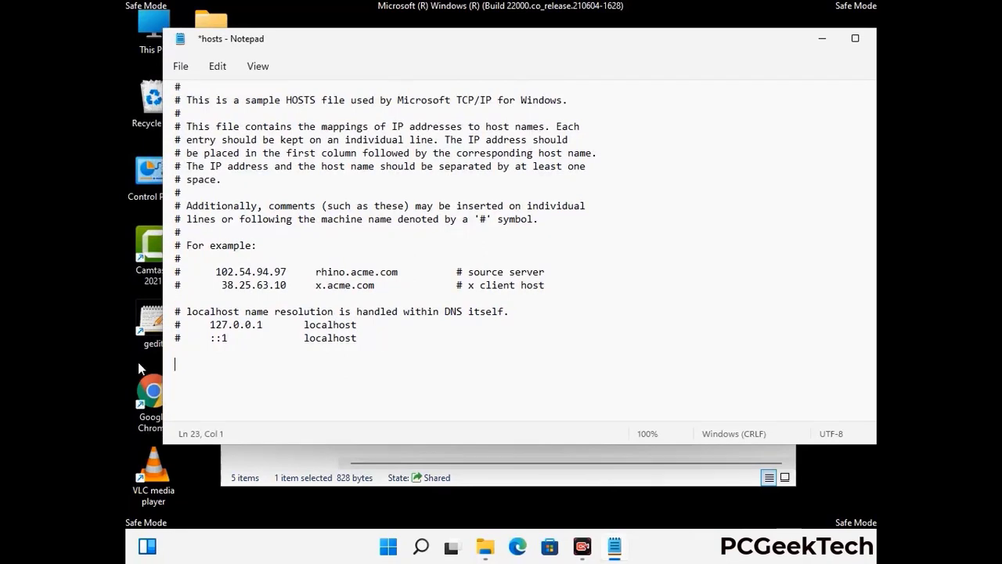
left_click(181, 67)
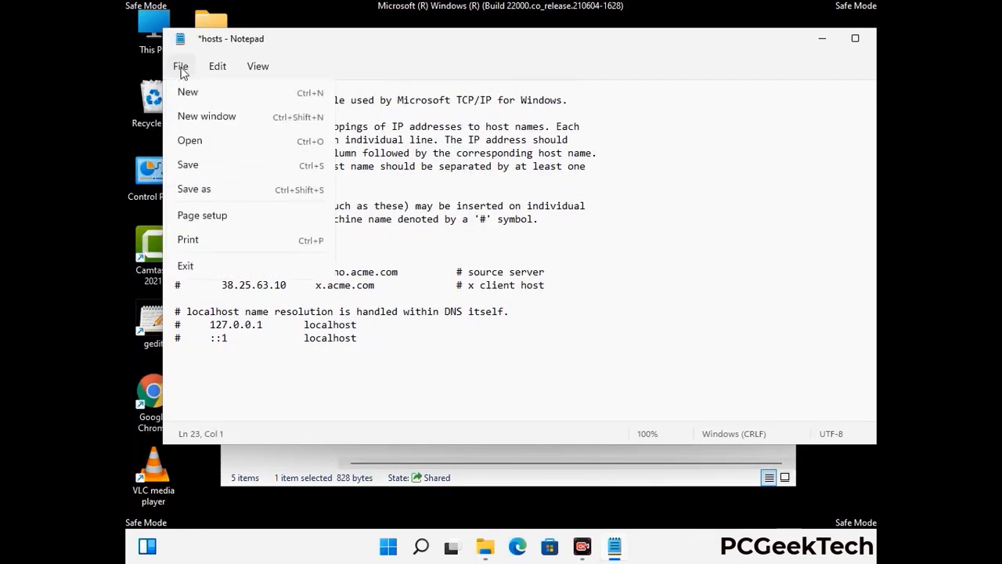
left_click(188, 166)
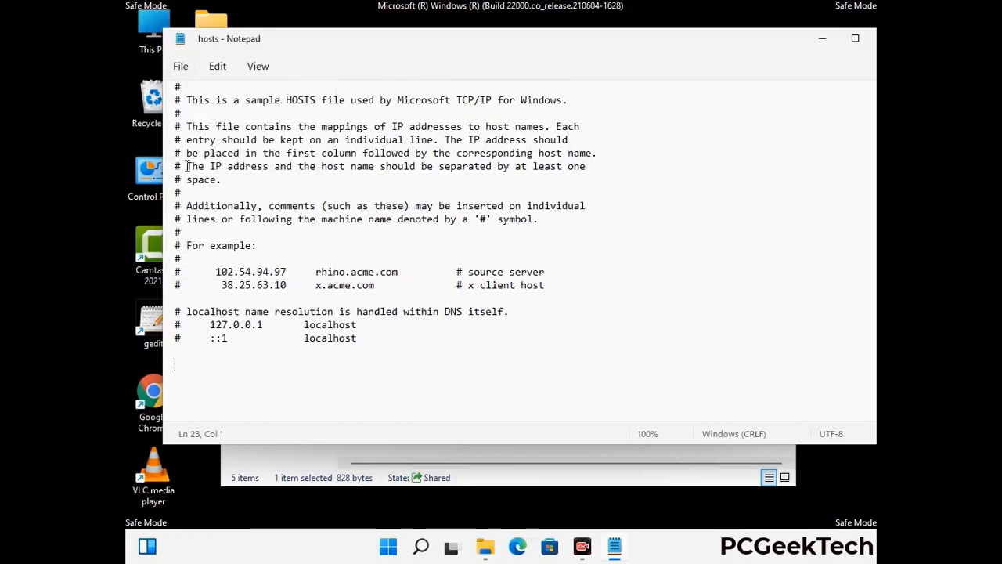
Step: Close Notepad and the etc folder window
left_click_drag(755, 43, 644, 44)
left_click(773, 40)
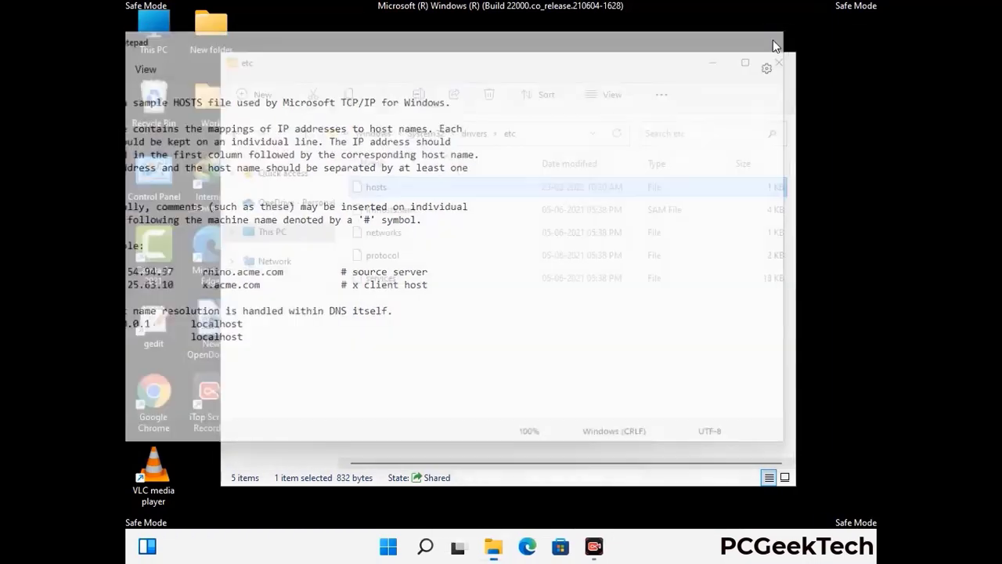
left_click(781, 56)
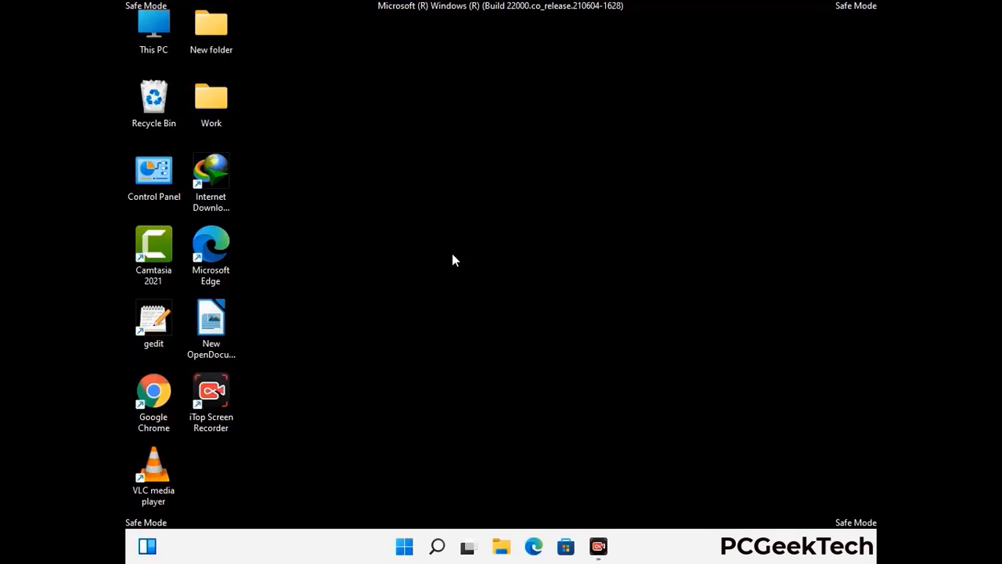
Step: Open the AppData\Roaming folder by running %appdata%
key("super+r")
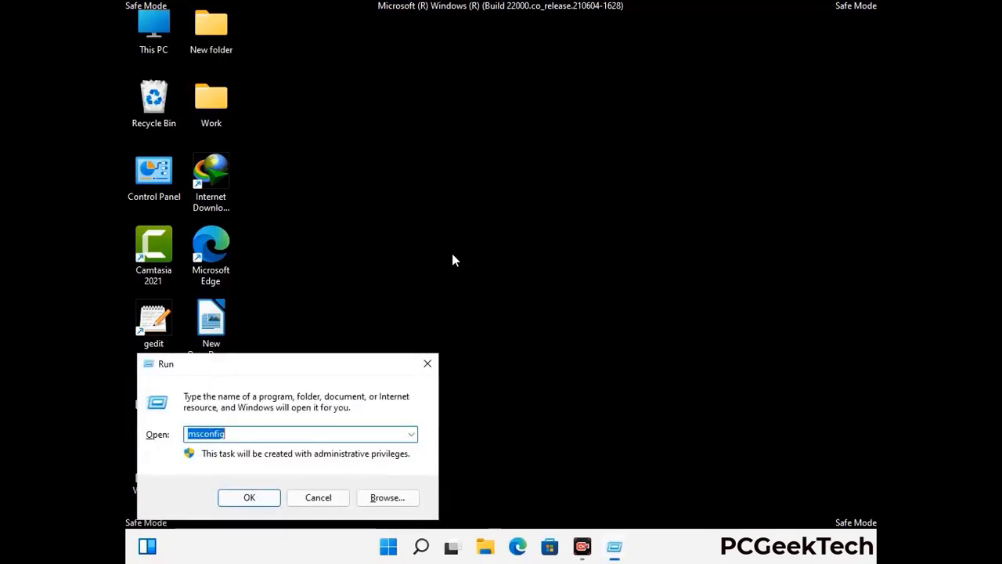
left_click_drag(287, 359, 466, 156)
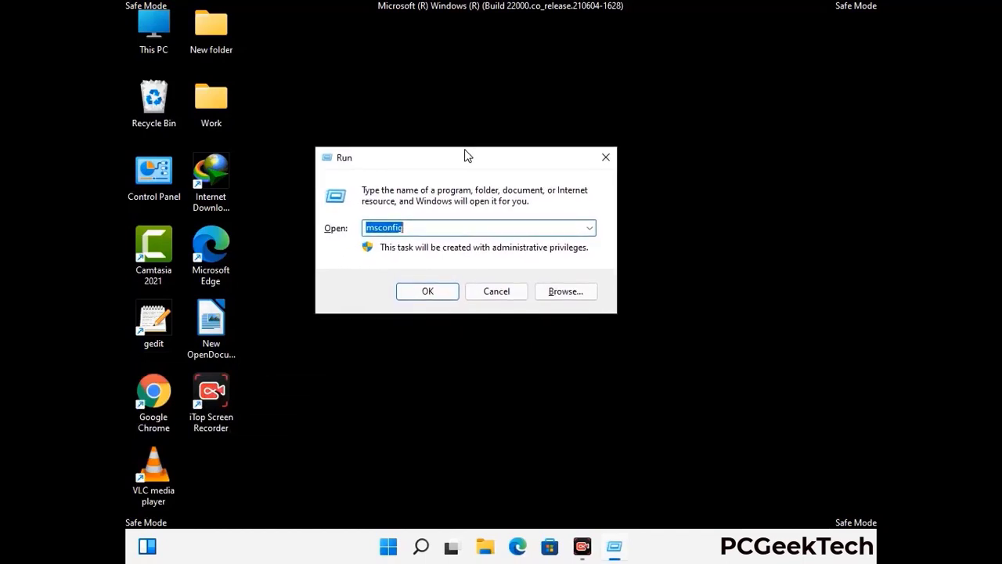
type("%")
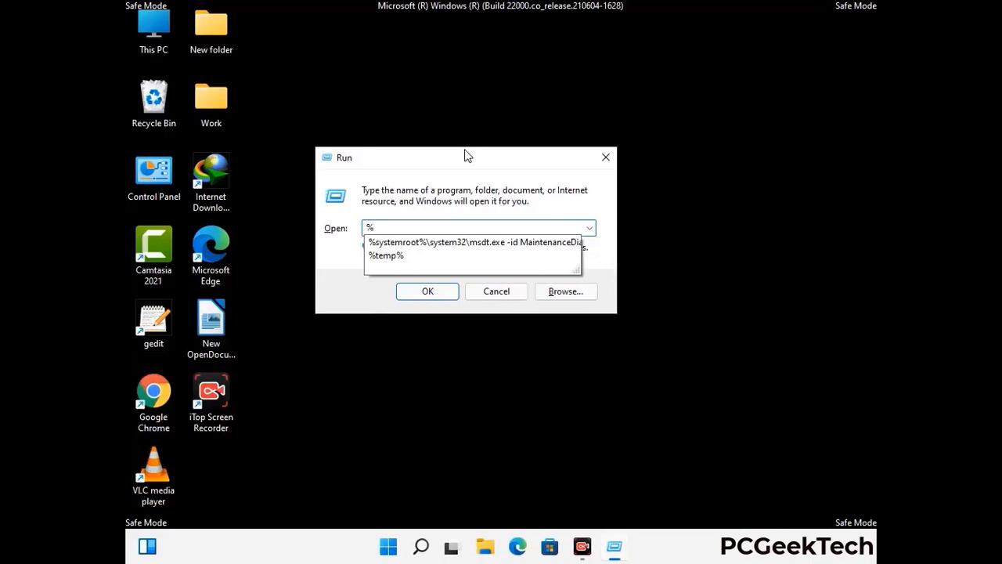
type("appdata%")
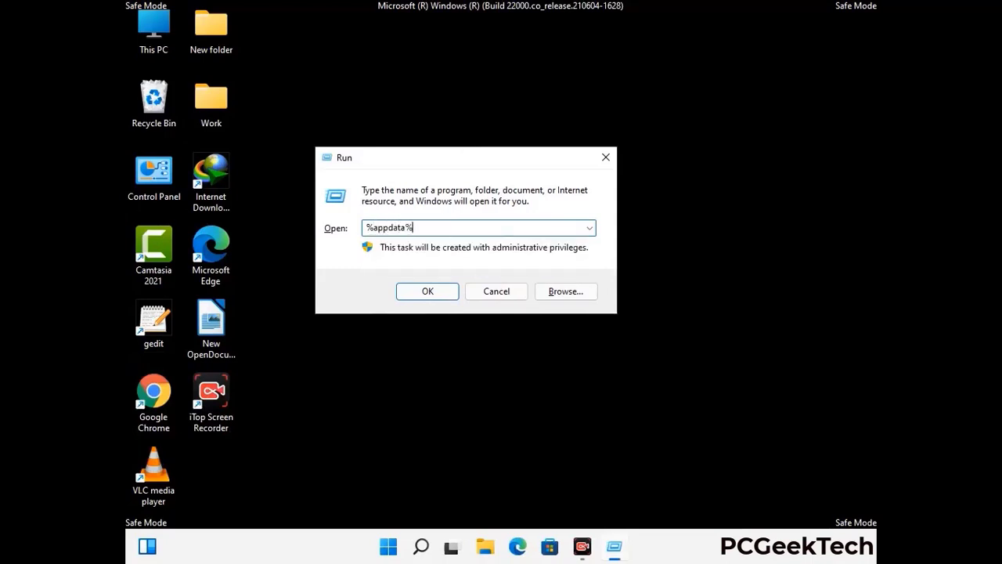
key("Return")
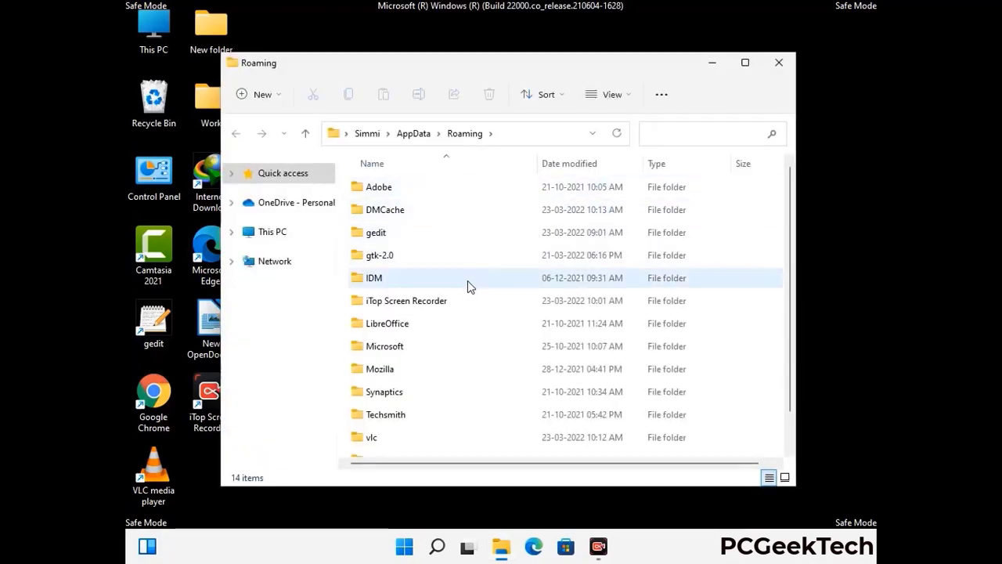
Step: Delete the leftover Zoom folder and close the Roaming window
scroll(472, 282, "down", 1)
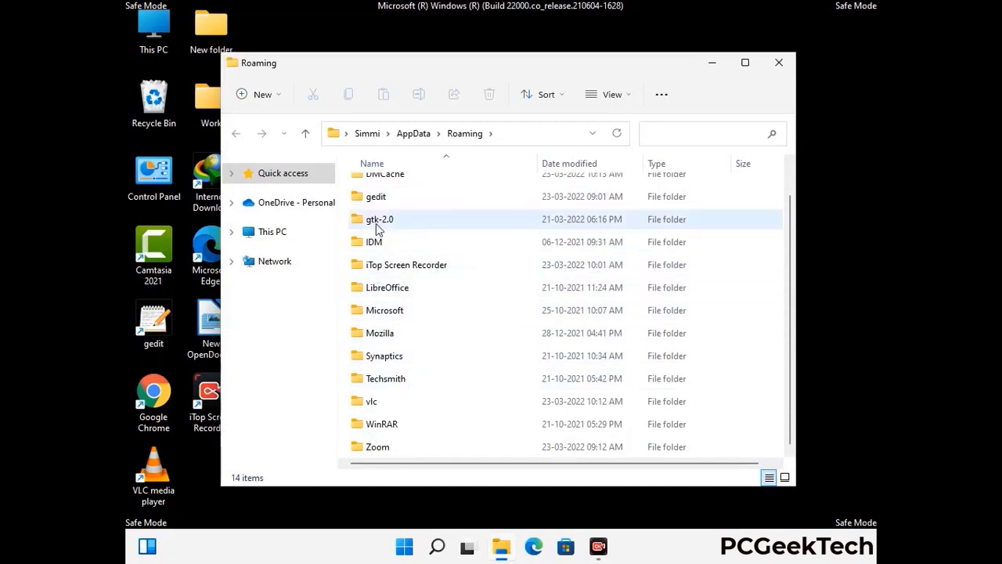
scroll(379, 243, "up", 1)
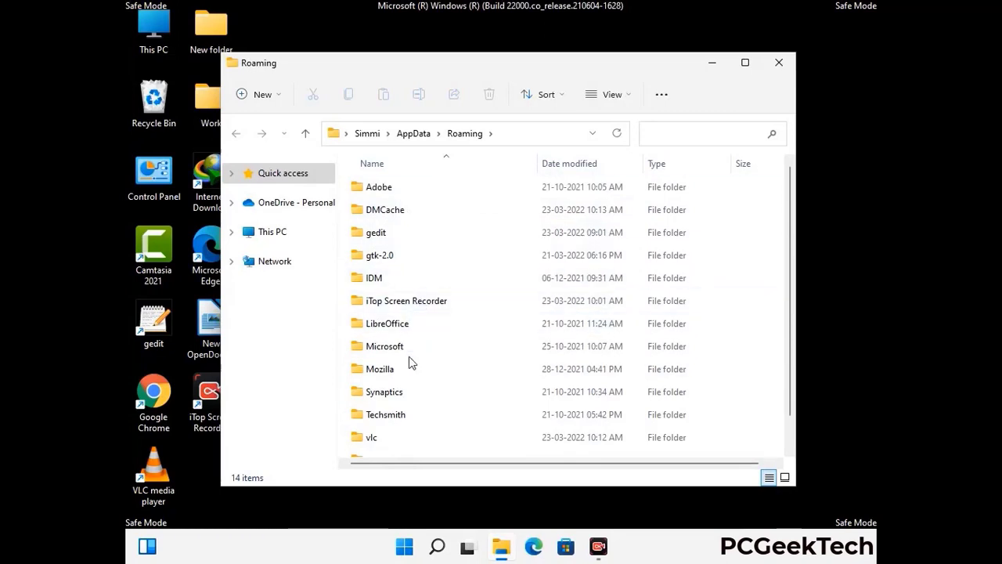
scroll(411, 368, "down", 1)
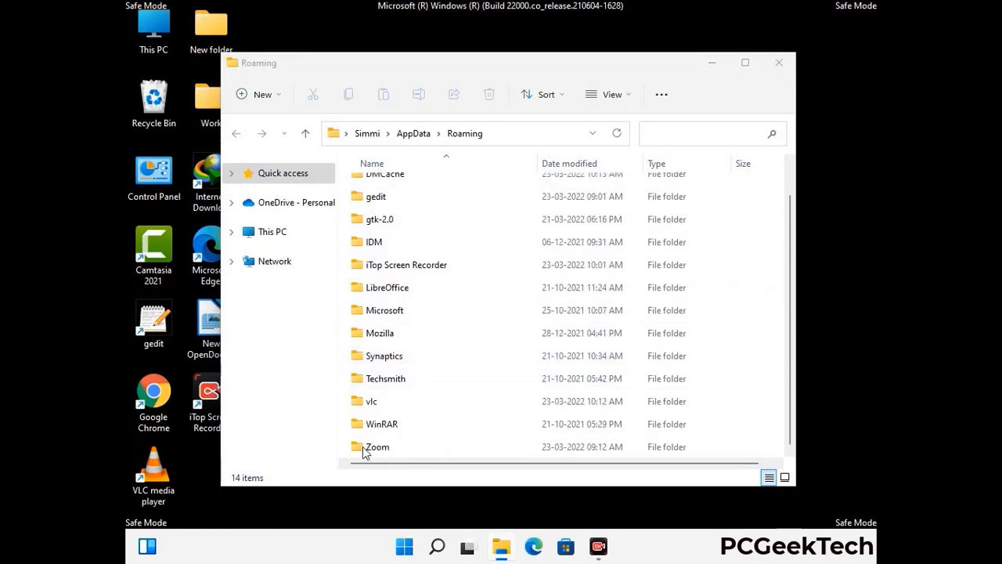
left_click(560, 444)
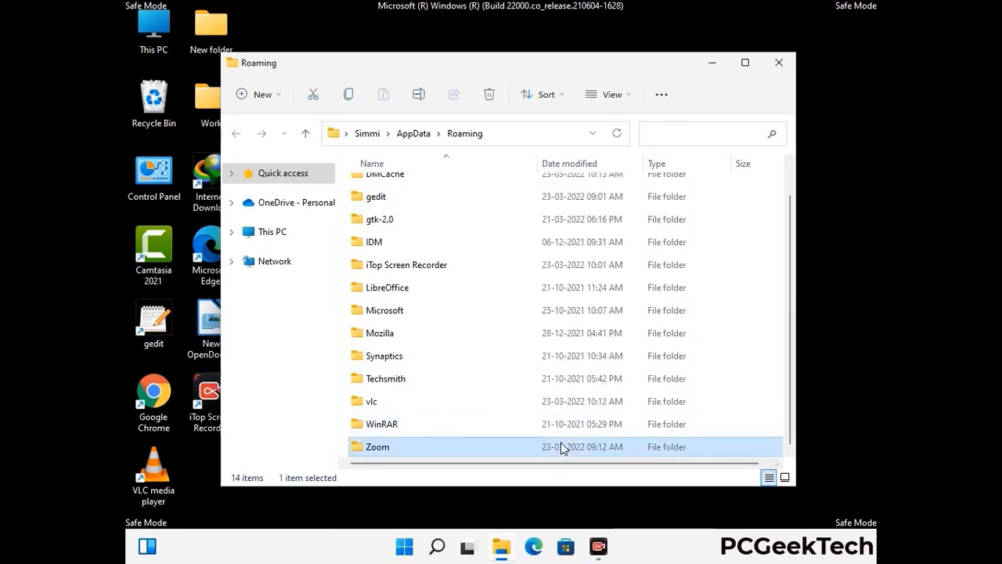
left_click(490, 94)
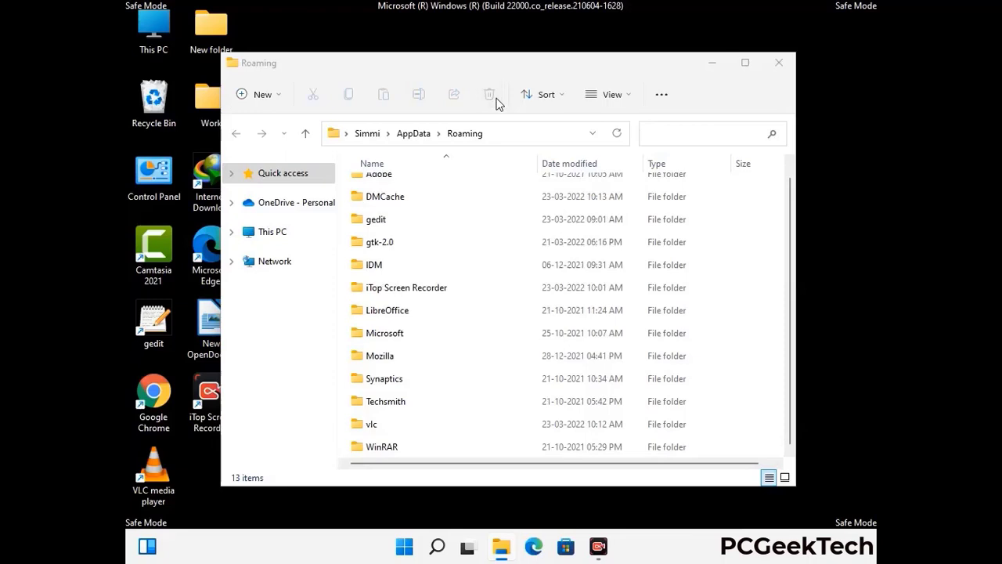
left_click(778, 67)
left_click(776, 67)
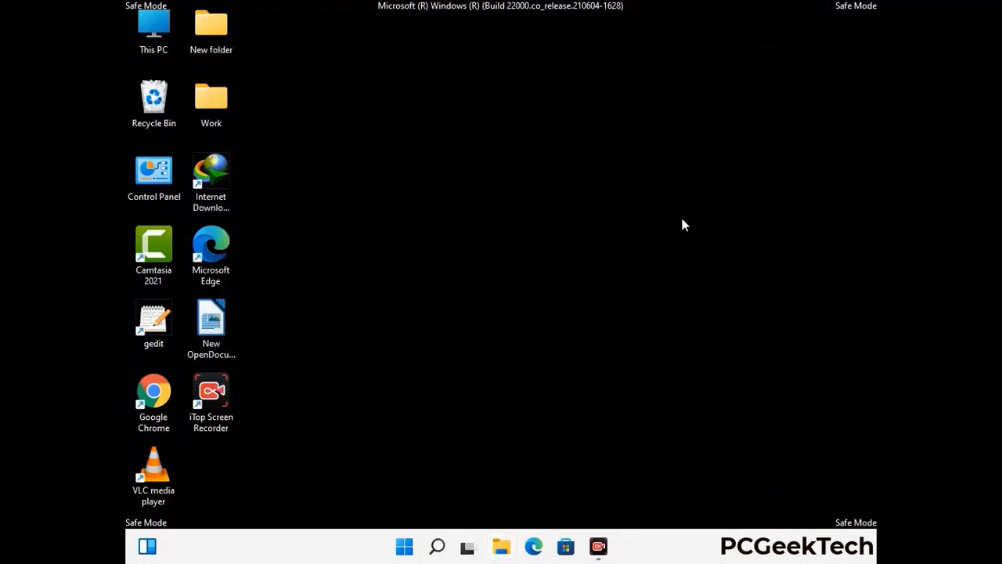
Step: Open the AppData\Local folder by running %LocalAppData%
key("super+r")
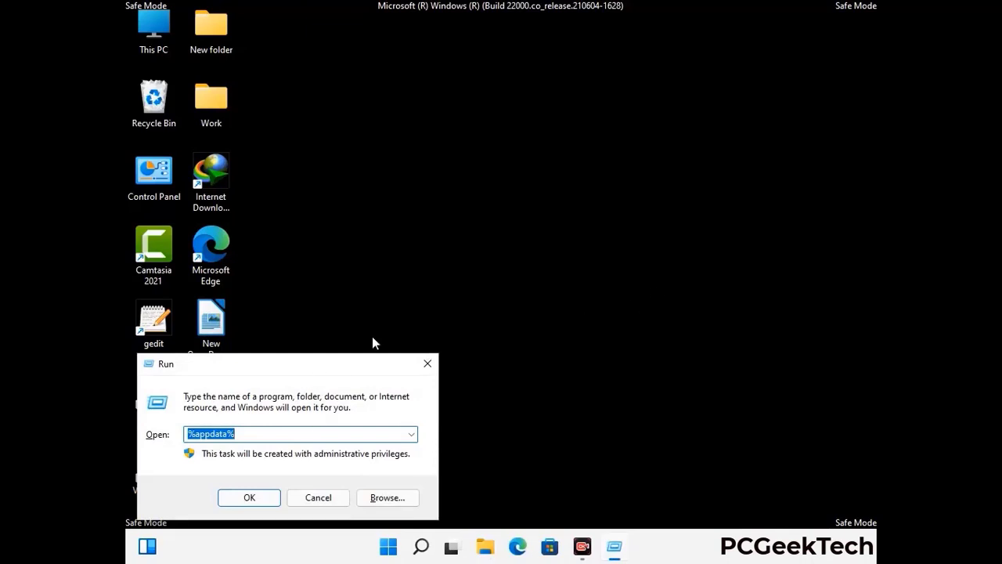
left_click_drag(313, 374, 525, 198)
type("%Local")
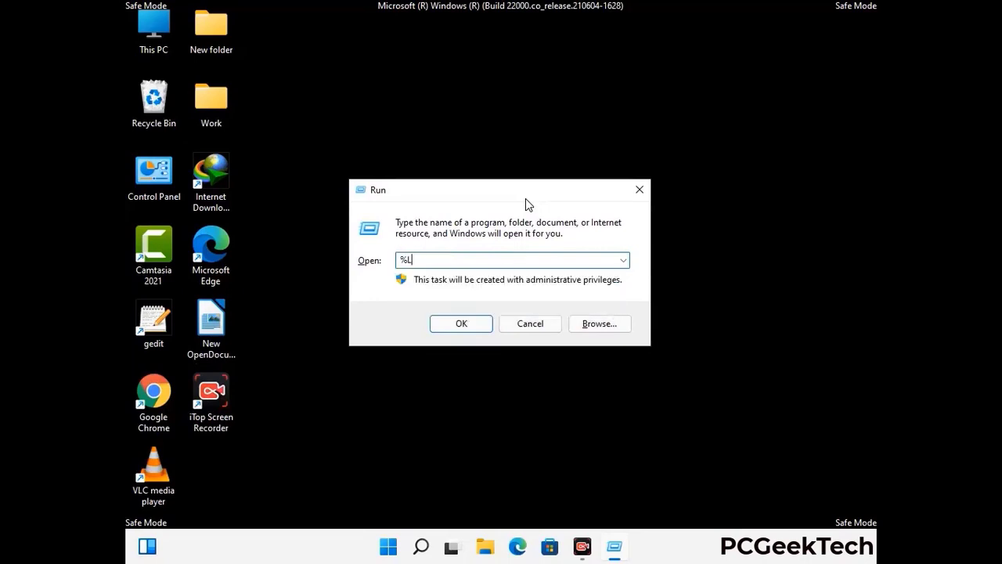
type("App")
key("Return")
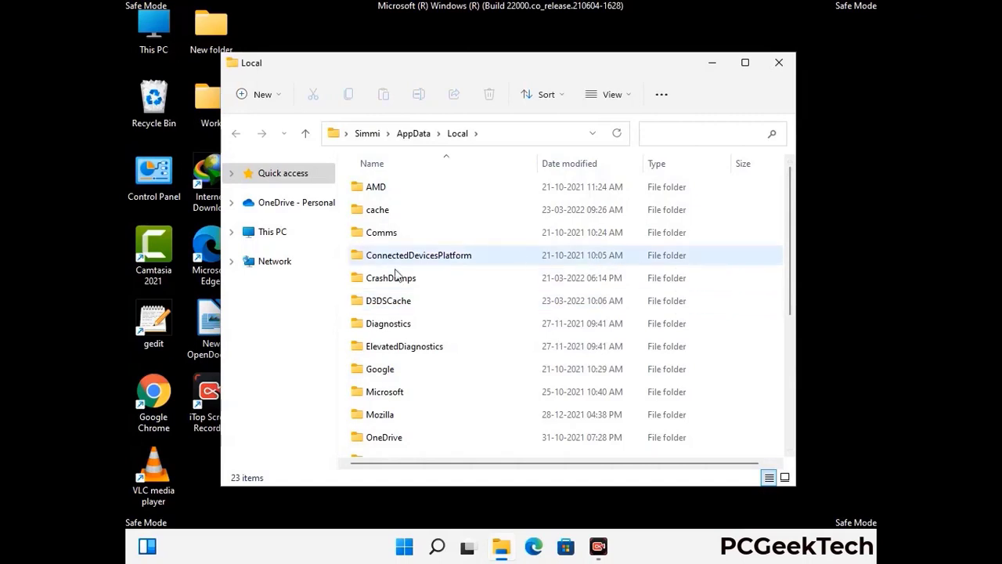
Step: Recycle the leftover Mozilla folder and close the Local window
scroll(421, 351, "down", 1)
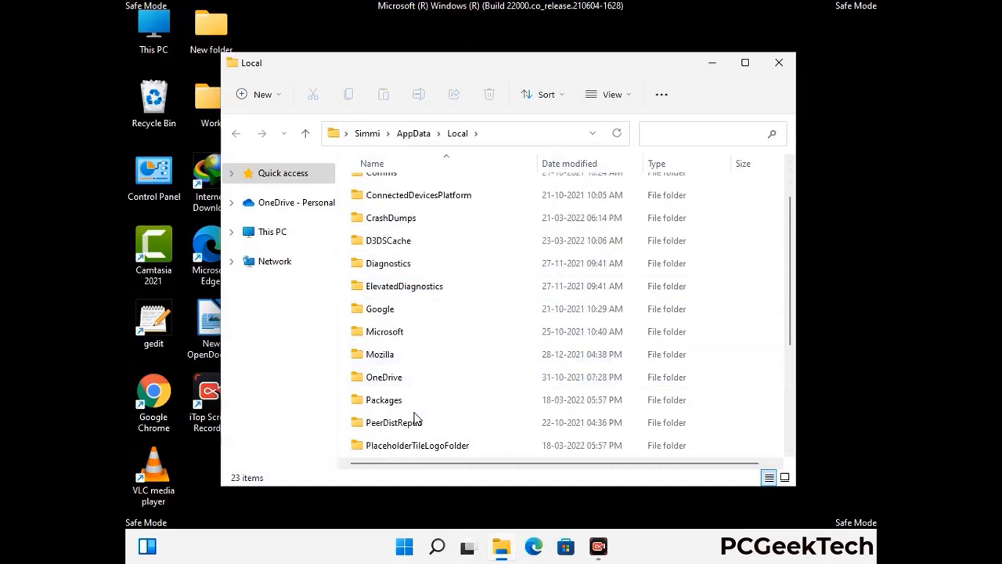
left_click(390, 358)
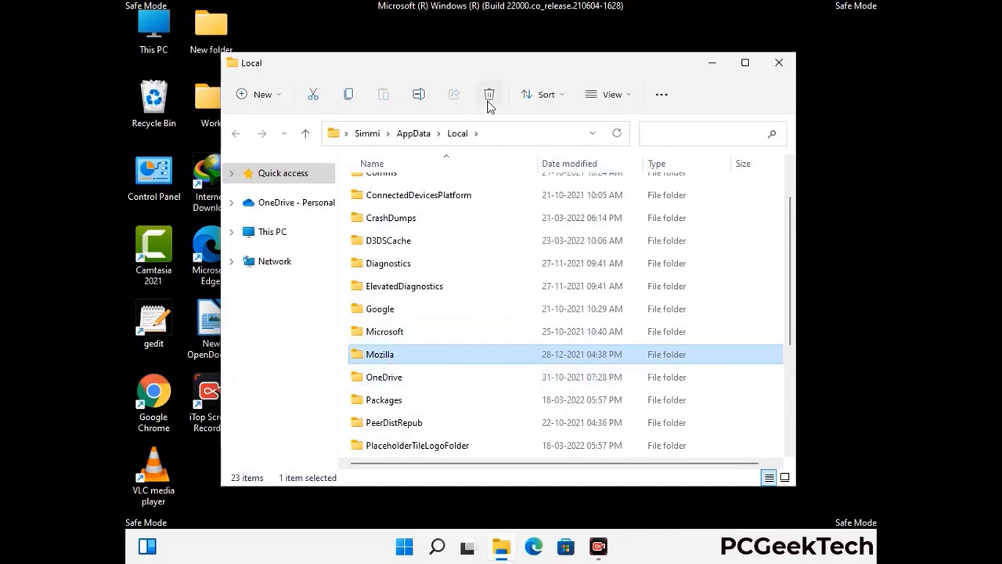
left_click(488, 103)
left_click(488, 103)
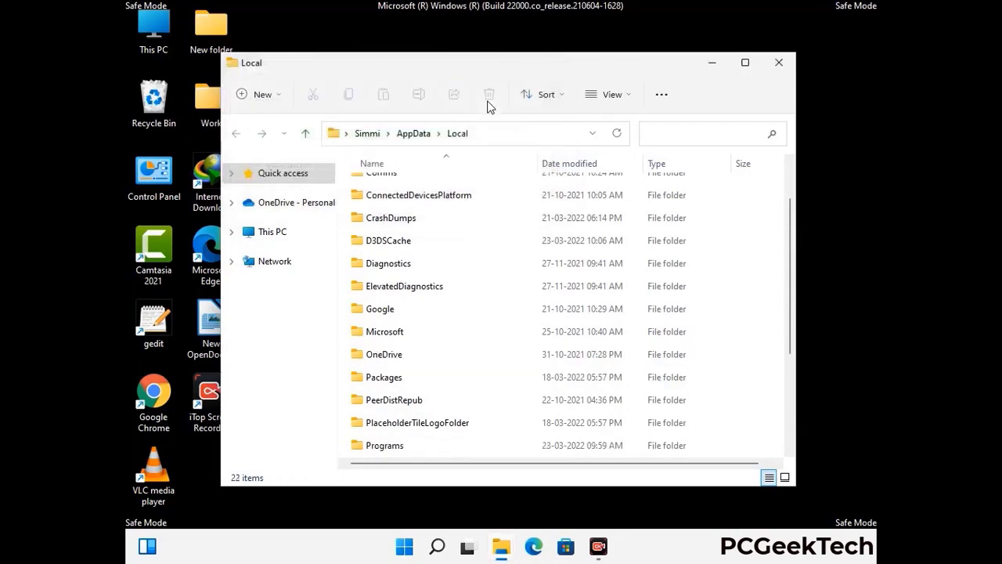
left_click(780, 71)
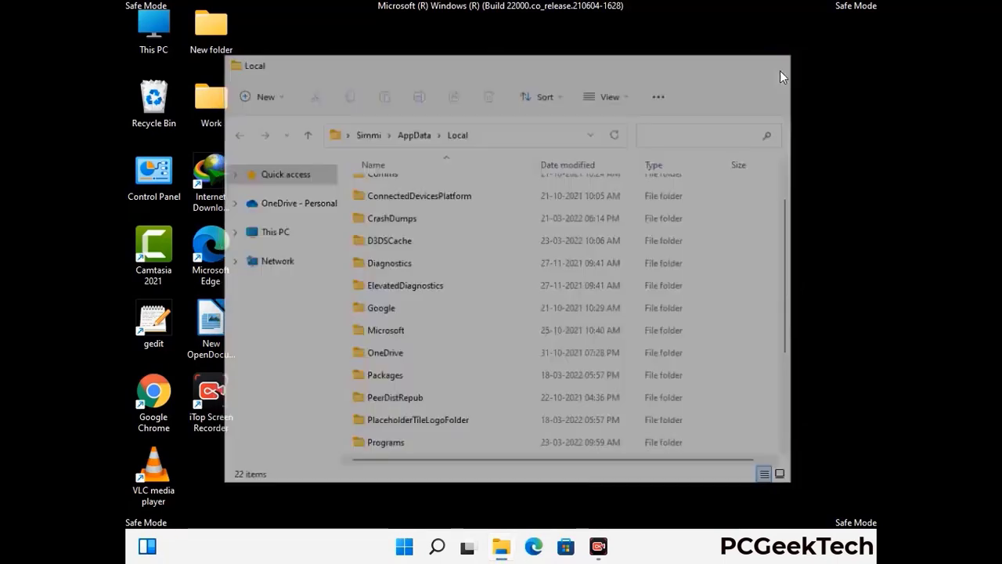
Step: Open C:\ProgramData by running %ProgramData%
key("super+r")
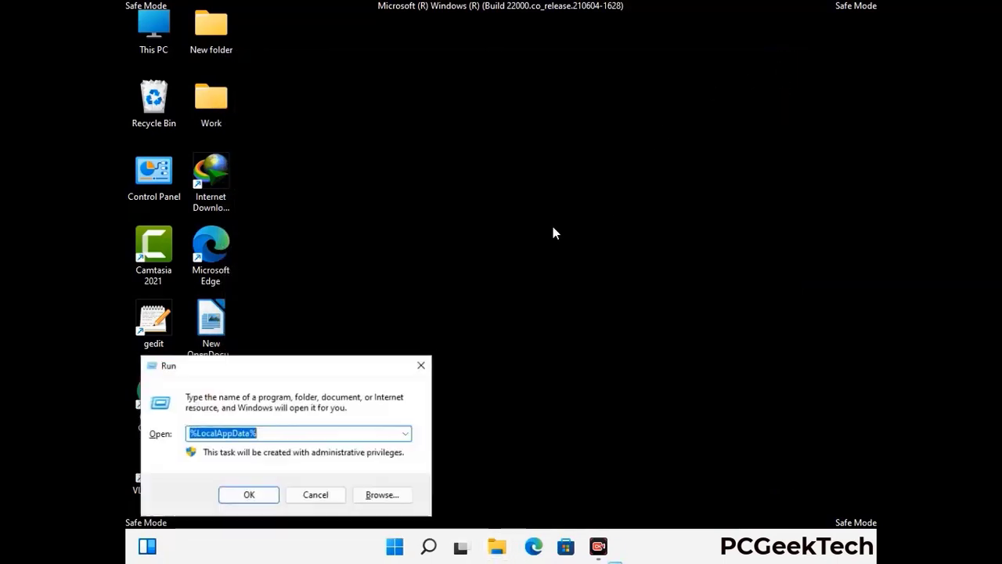
left_click_drag(258, 376, 460, 210)
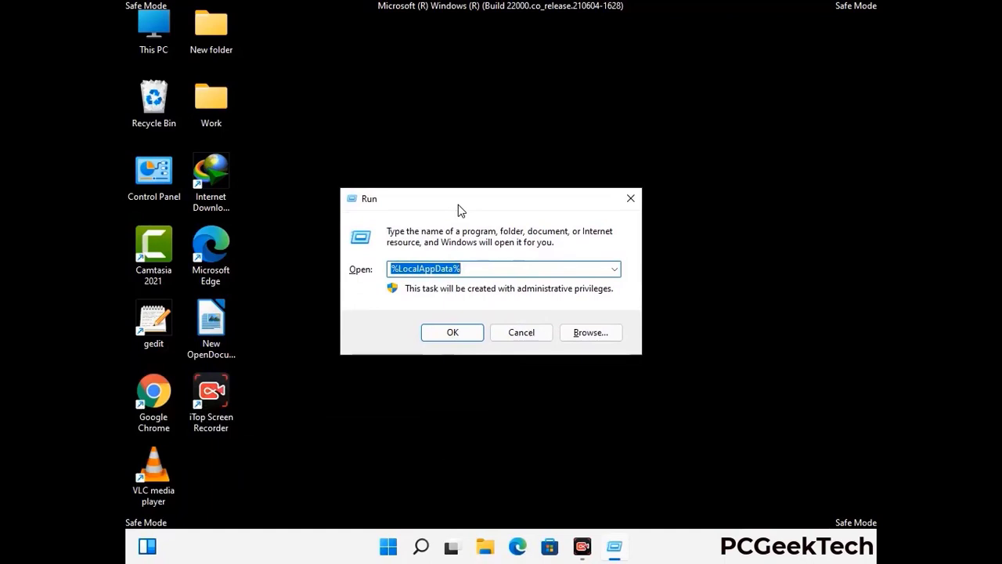
type("%")
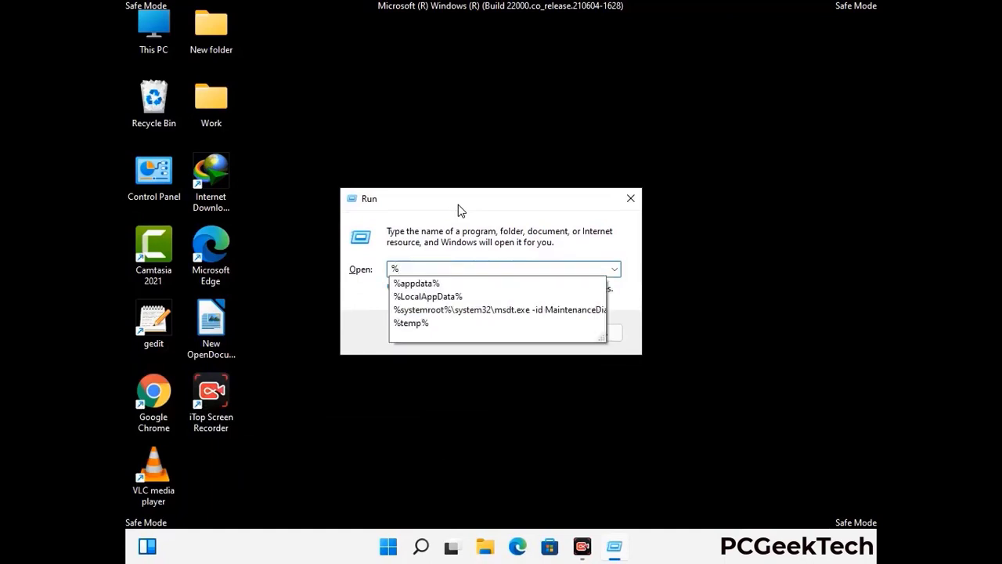
type("ProgramData%")
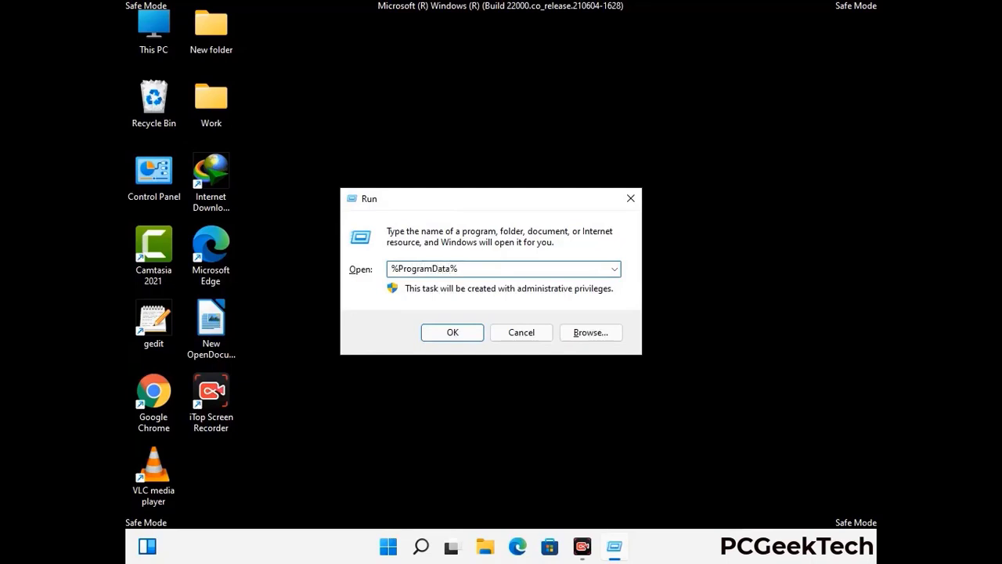
key("Return")
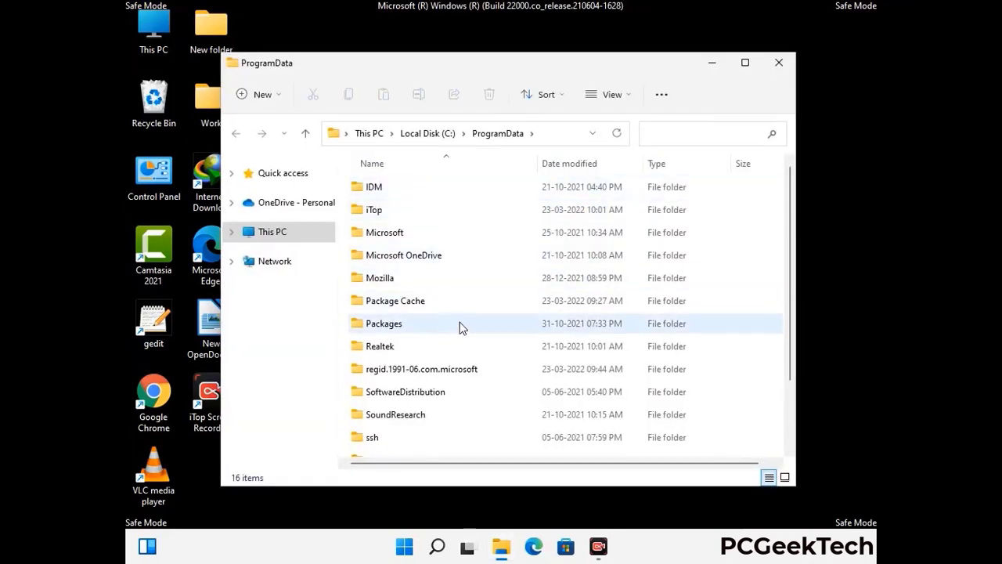
Step: Delete the Mozilla folder from ProgramData and close the window
scroll(460, 329, "down", 1)
scroll(459, 349, "down", 1)
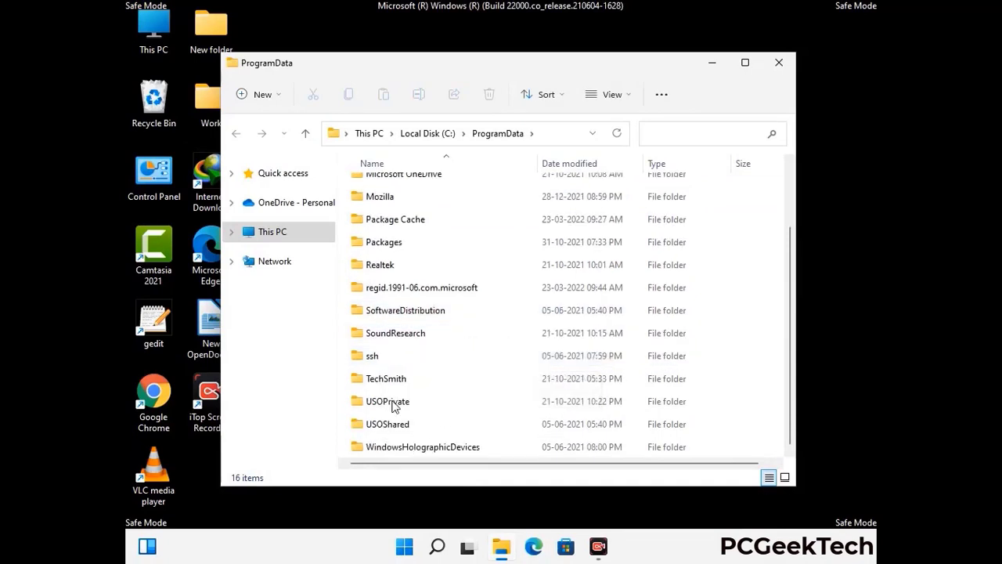
left_click(391, 196)
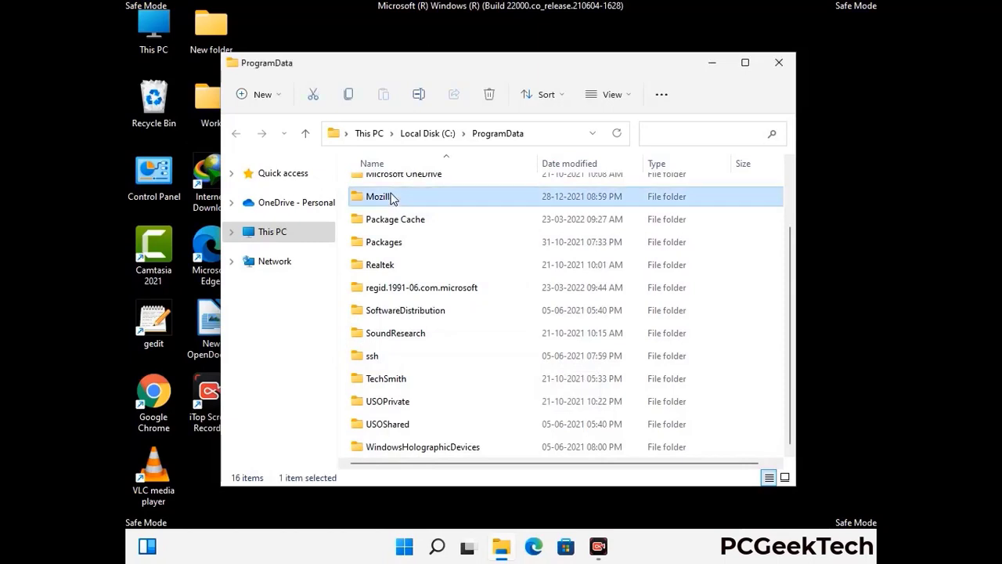
left_click(495, 95)
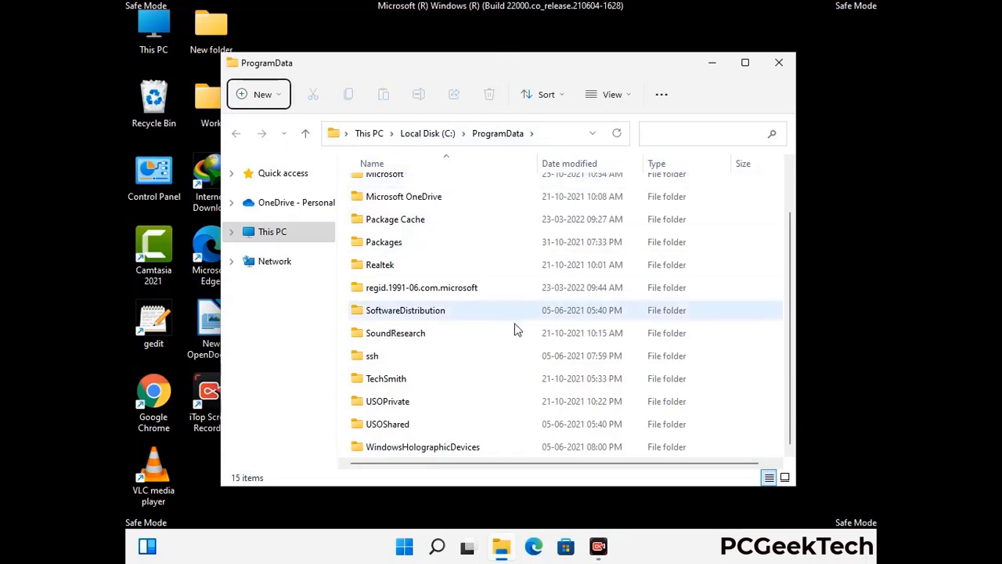
scroll(515, 331, "up", 1)
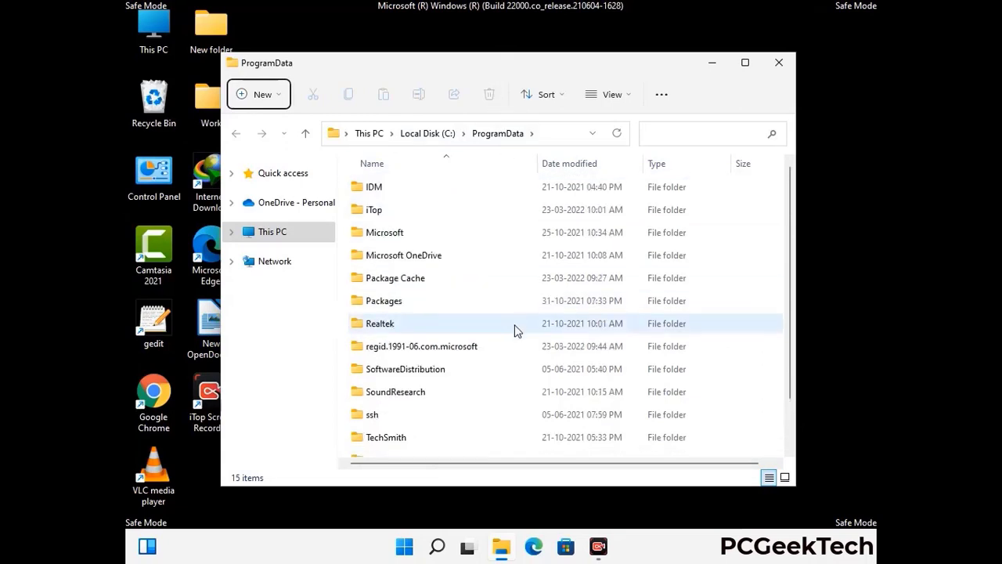
left_click(787, 66)
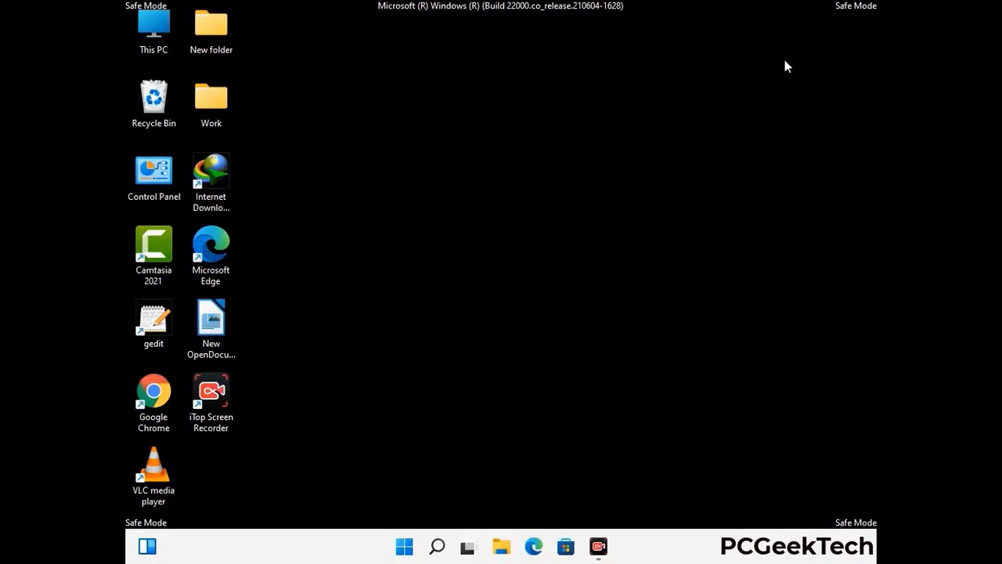
key("super+r")
left_click_drag(328, 362, 521, 198)
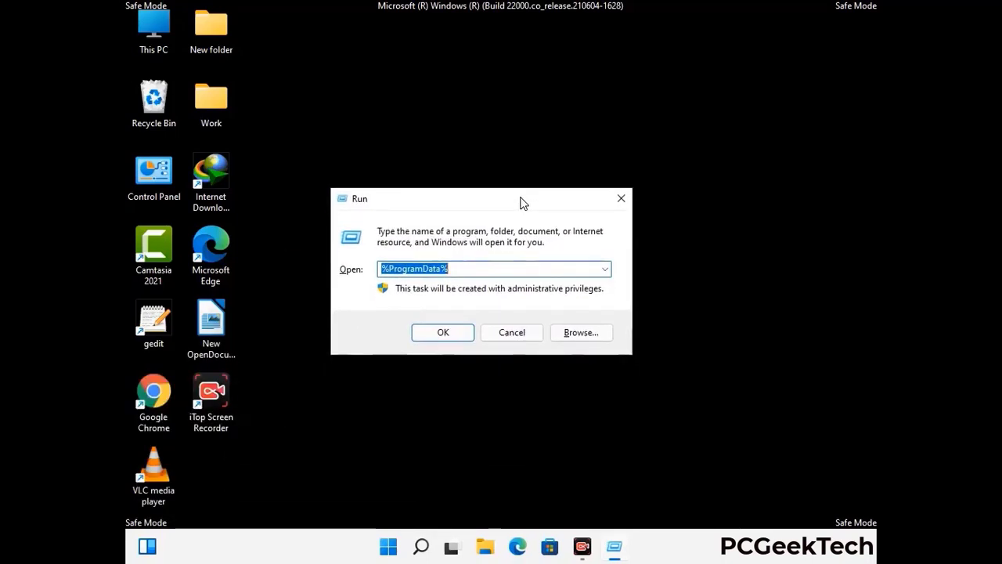
type("%Wi")
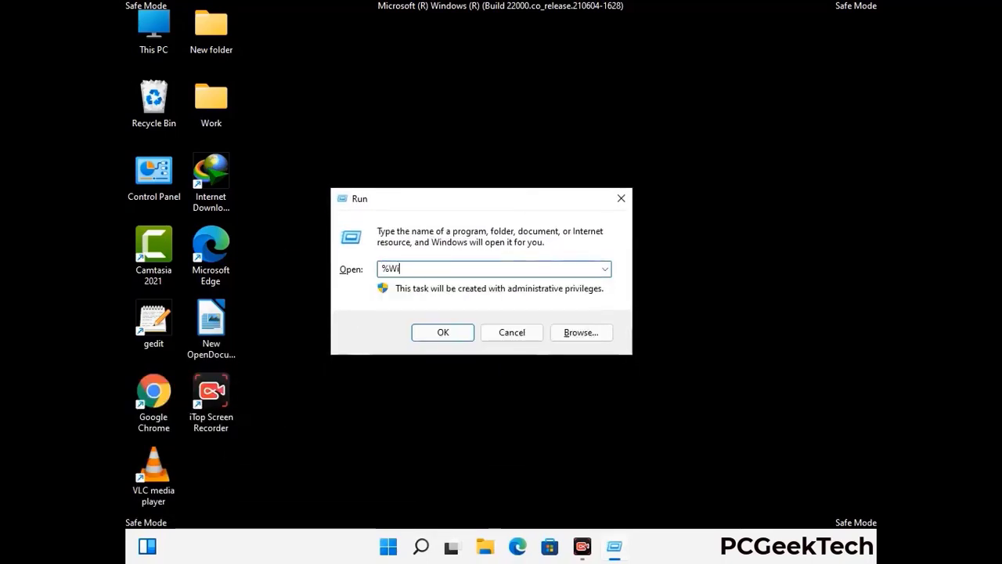
type("nDir%")
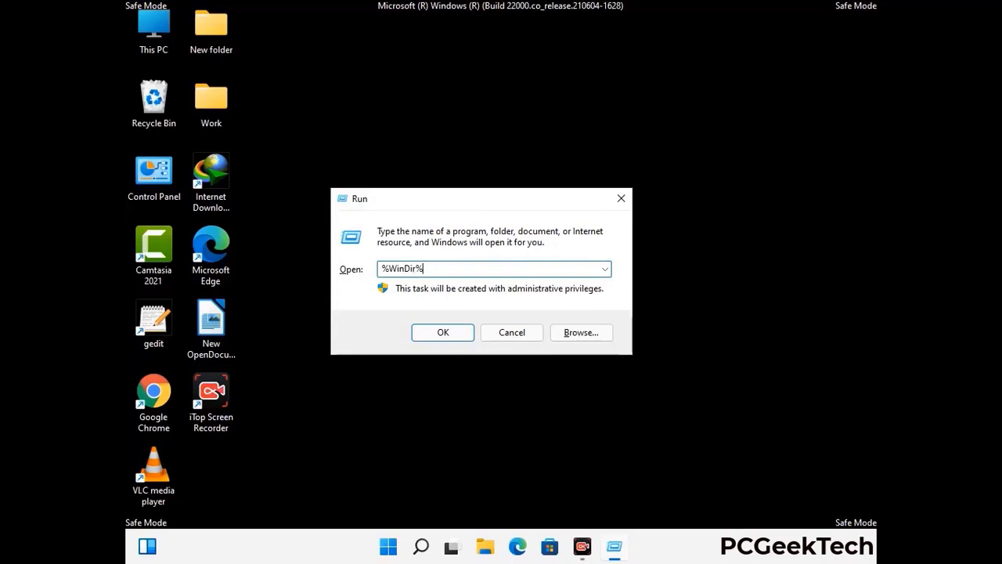
key("Return")
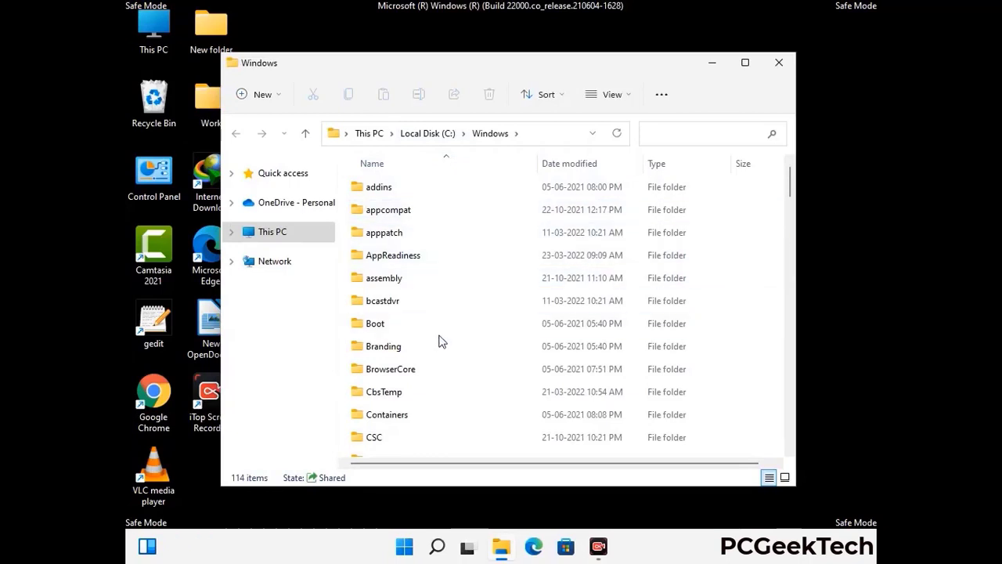
scroll(440, 344, "down", 1)
scroll(441, 348, "down", 2)
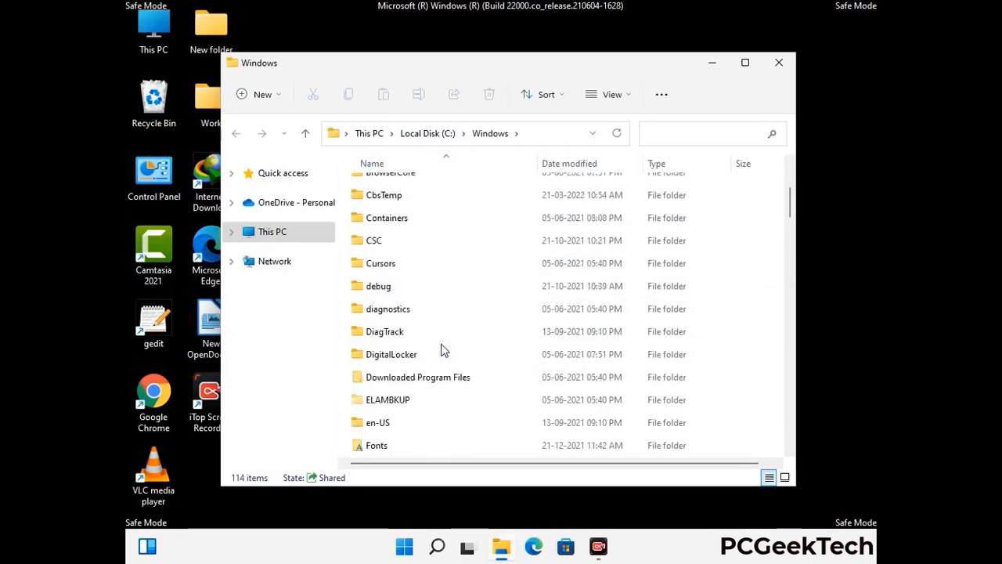
scroll(442, 351, "down", 1)
scroll(441, 353, "down", 5)
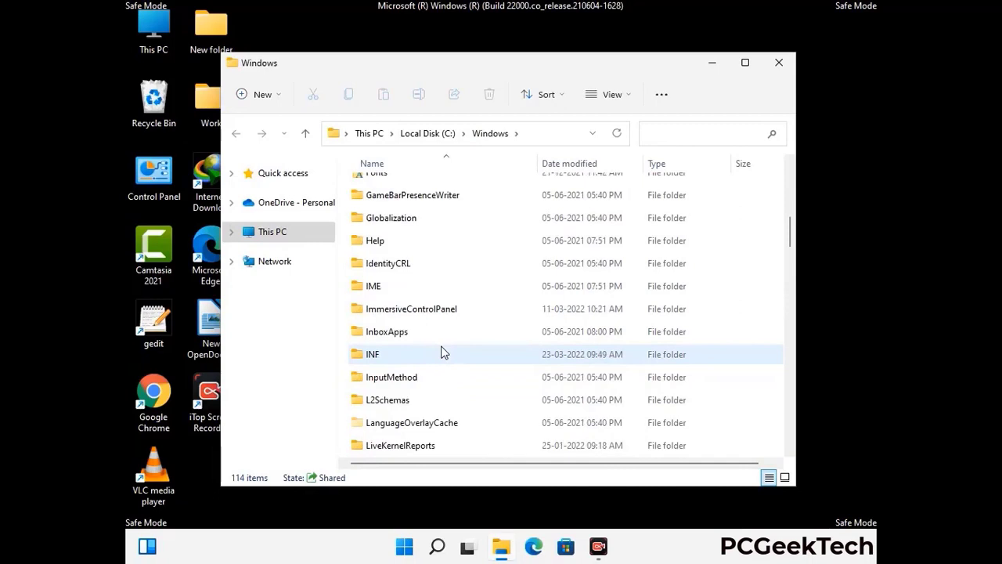
scroll(441, 352, "down", 4)
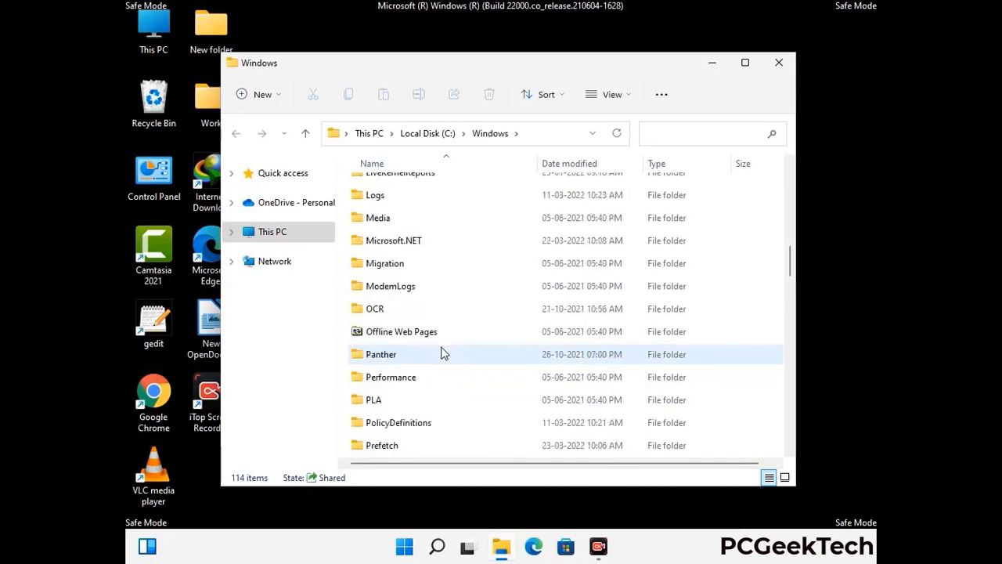
scroll(441, 353, "down", 6)
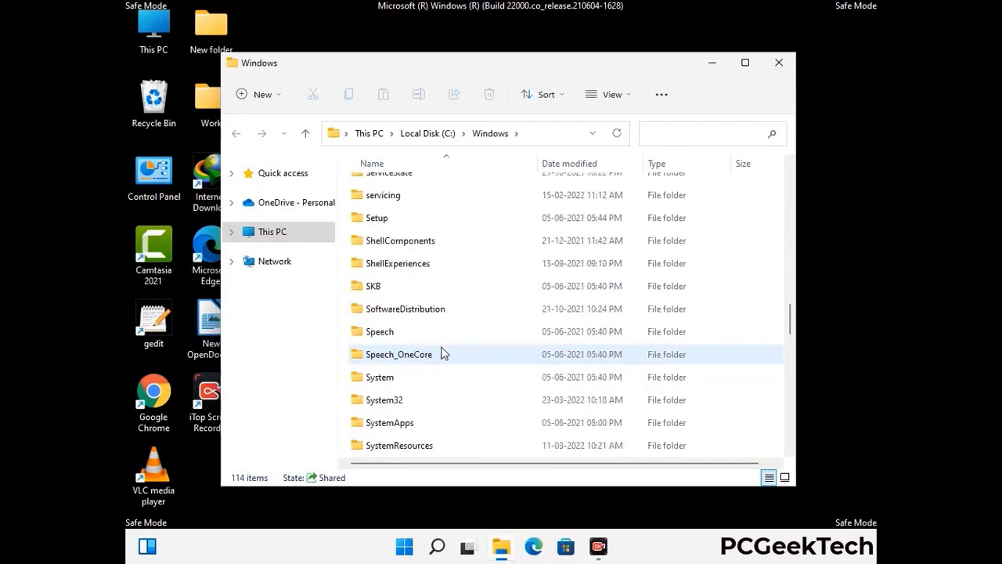
scroll(441, 352, "down", 7)
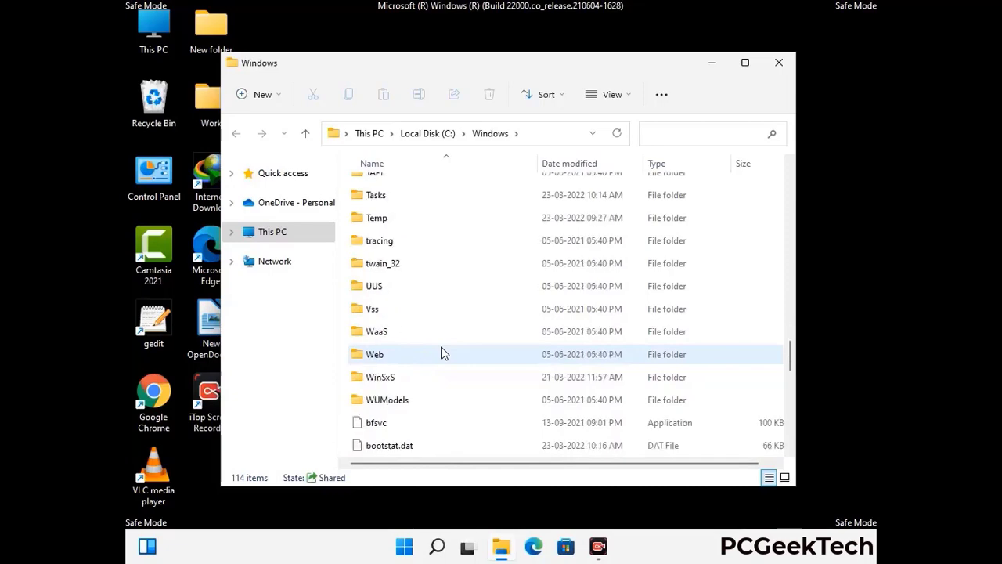
scroll(441, 353, "down", 8)
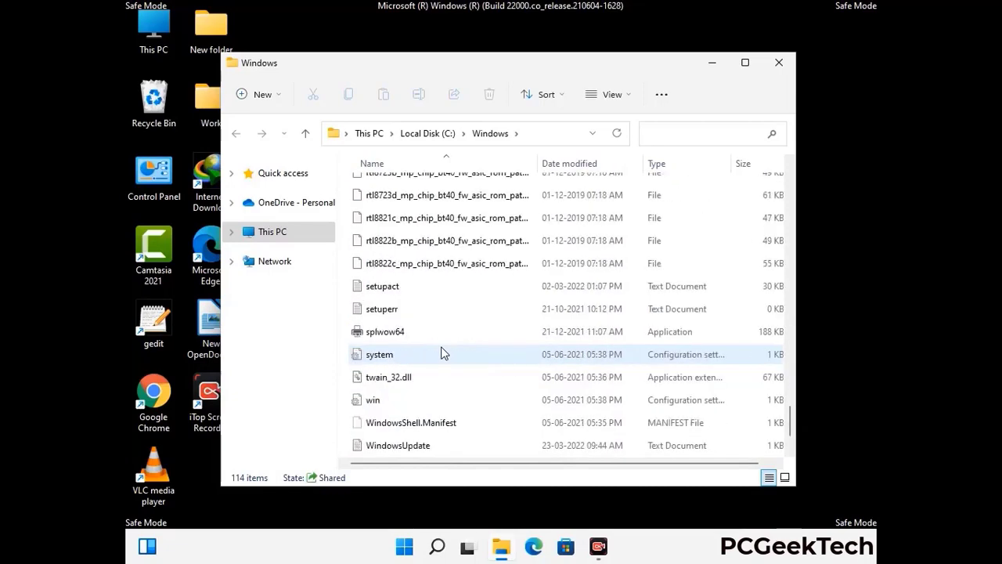
scroll(441, 353, "up", 10)
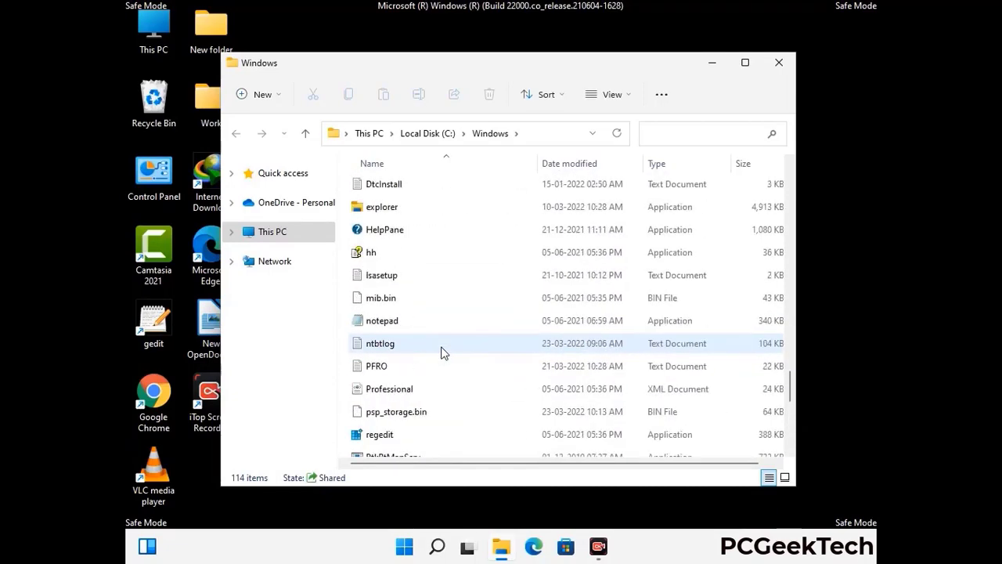
scroll(441, 353, "up", 3)
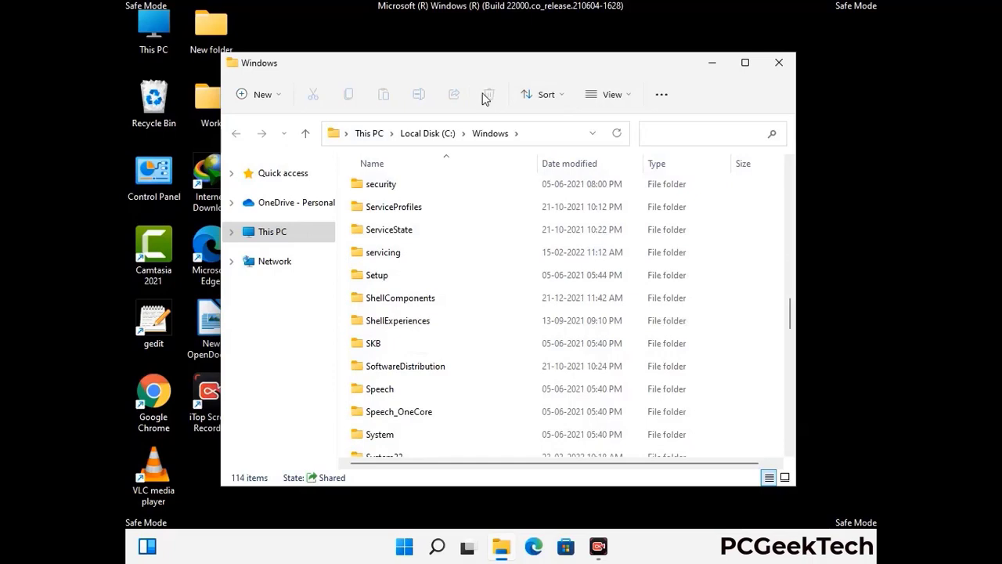
left_click(786, 65)
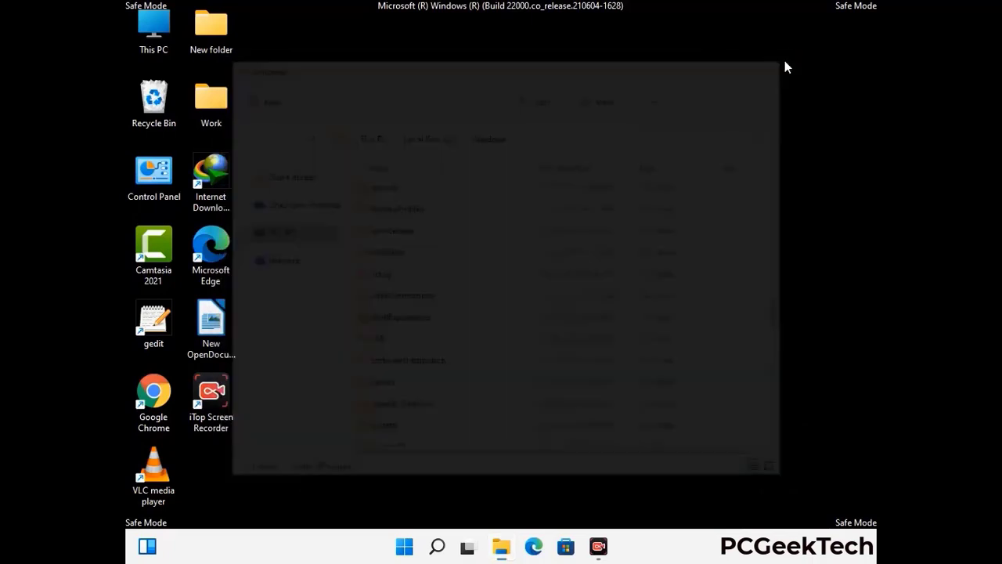
Step: Open the user's Temp folder by running %temp%
key("super+r")
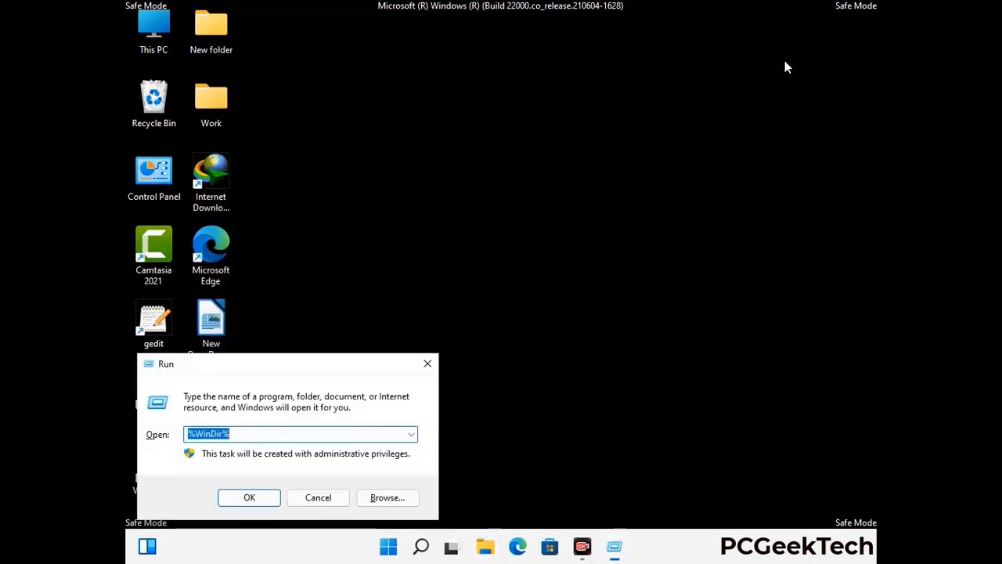
left_click_drag(333, 369, 570, 134)
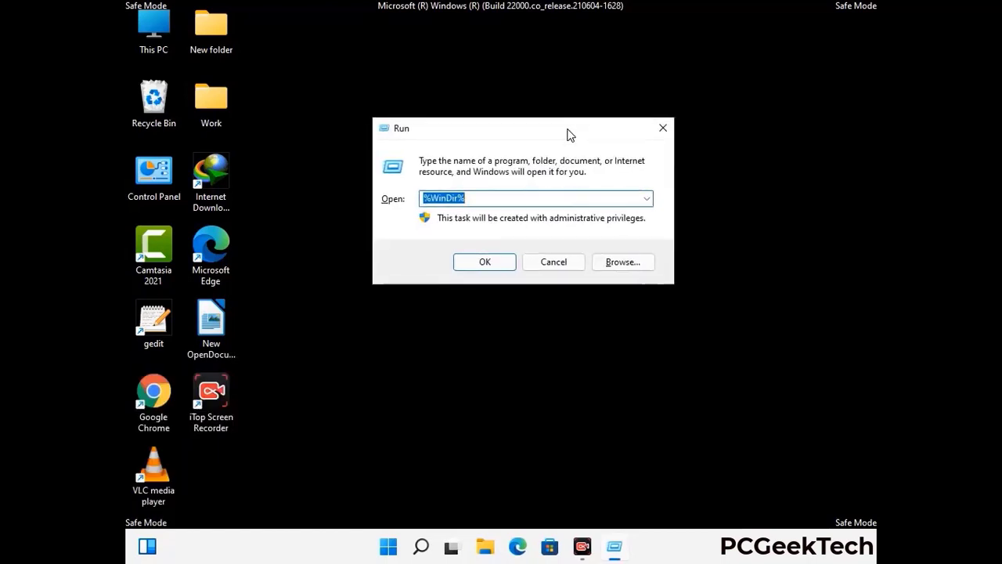
type("%temp%")
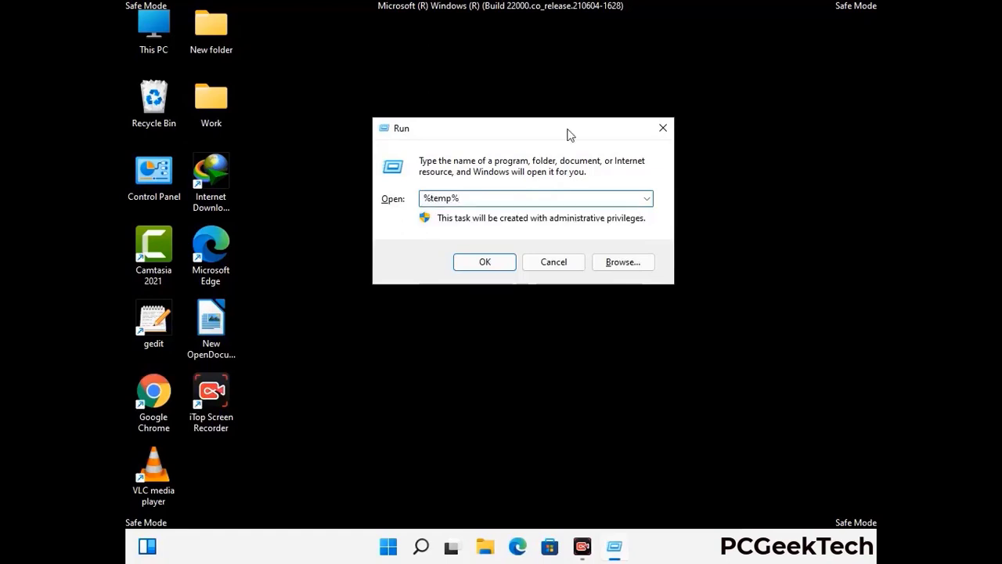
left_click(501, 262)
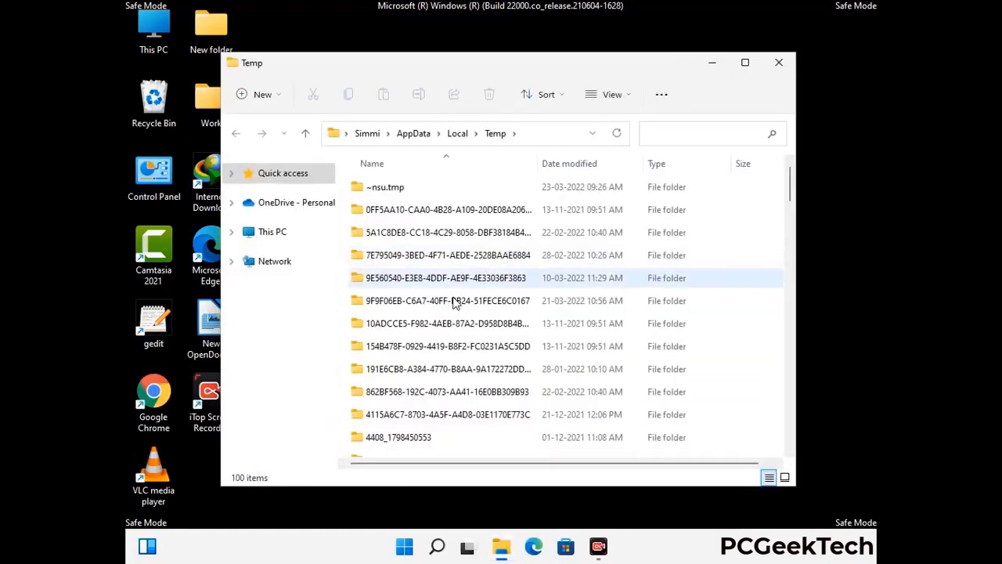
Step: Delete all 100 items in Temp and close the window
left_click(453, 301)
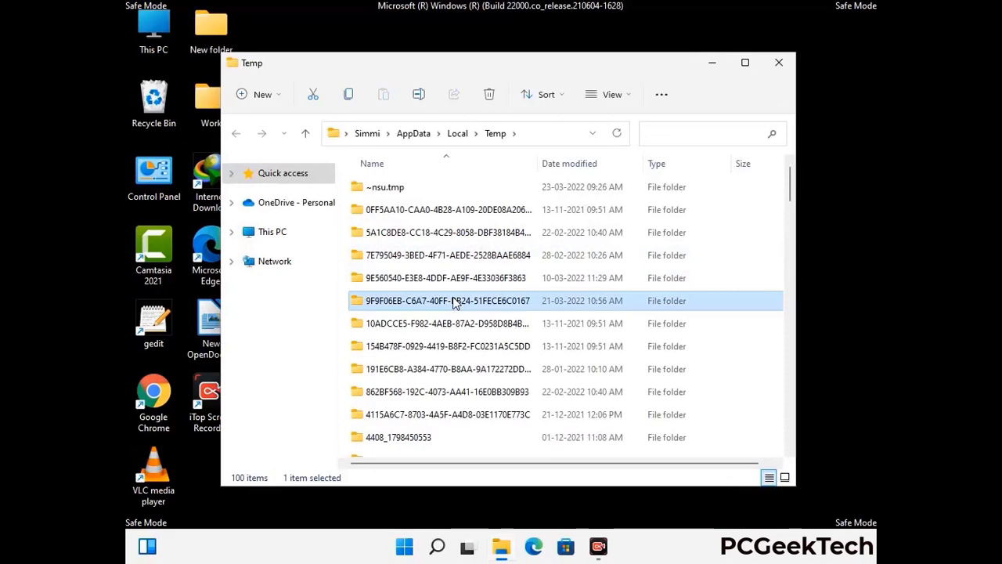
key("ctrl+a")
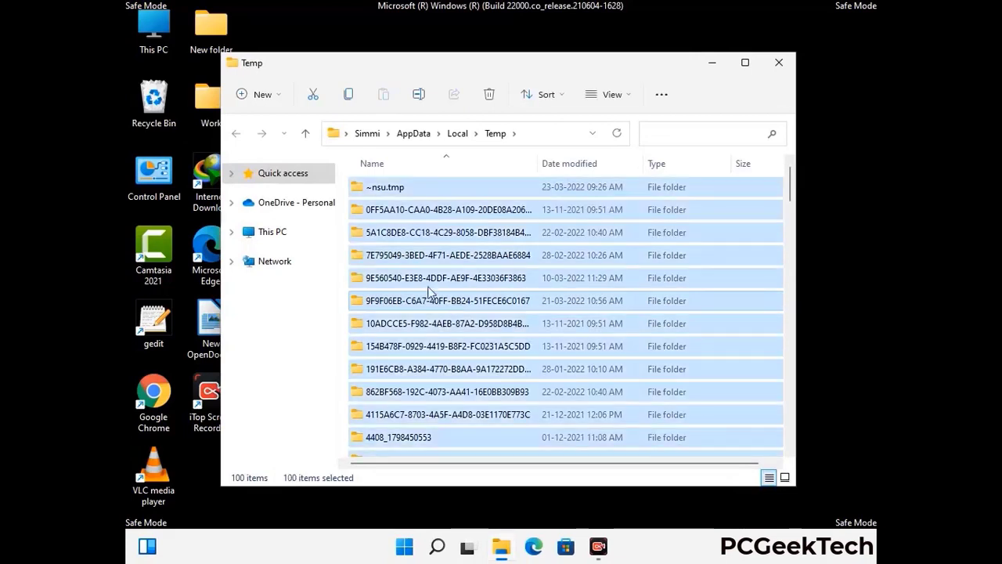
left_click(490, 95)
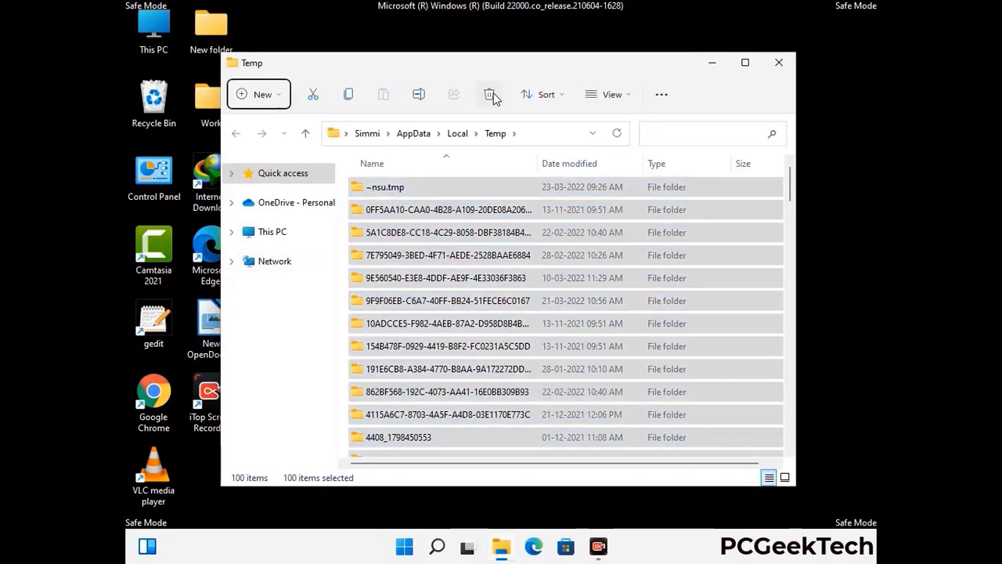
left_click(779, 62)
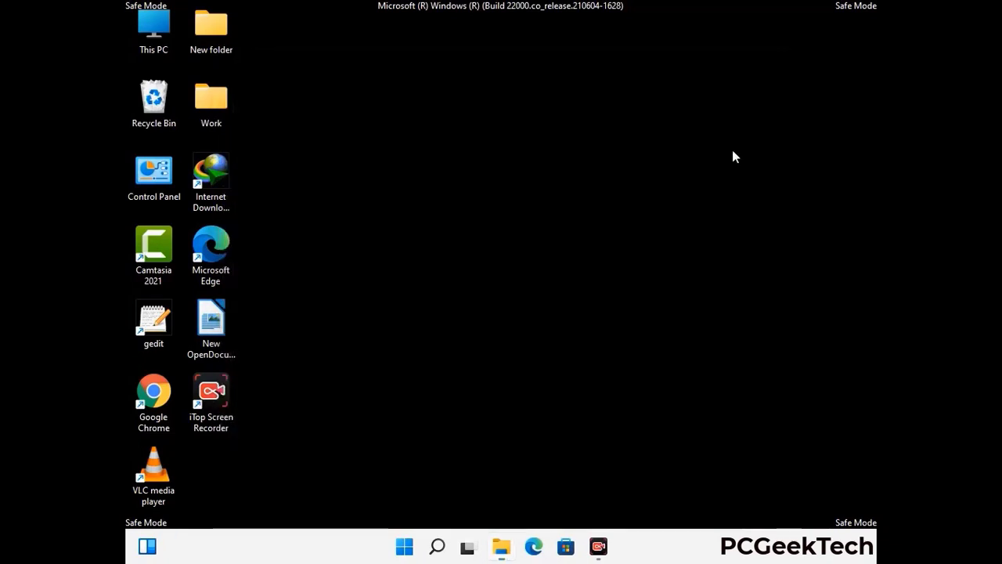
Step: Open C:\Windows\Temp by running temp
key("super+r")
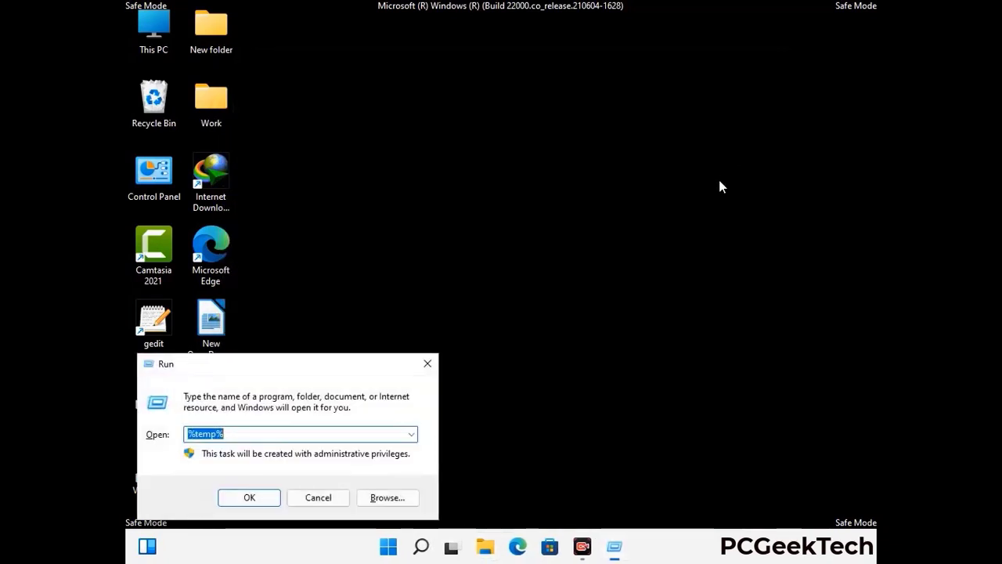
left_click_drag(339, 357, 571, 141)
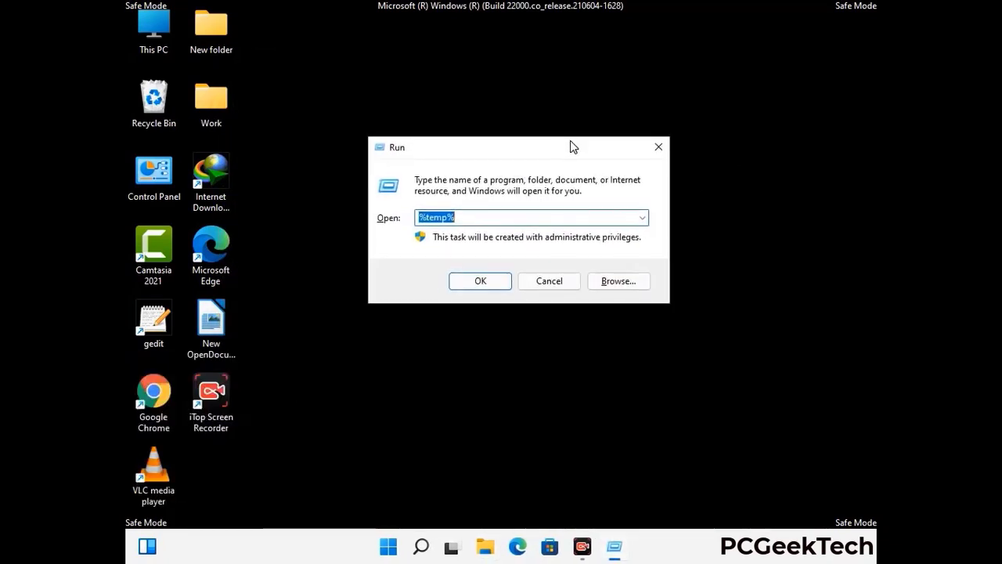
type("temp")
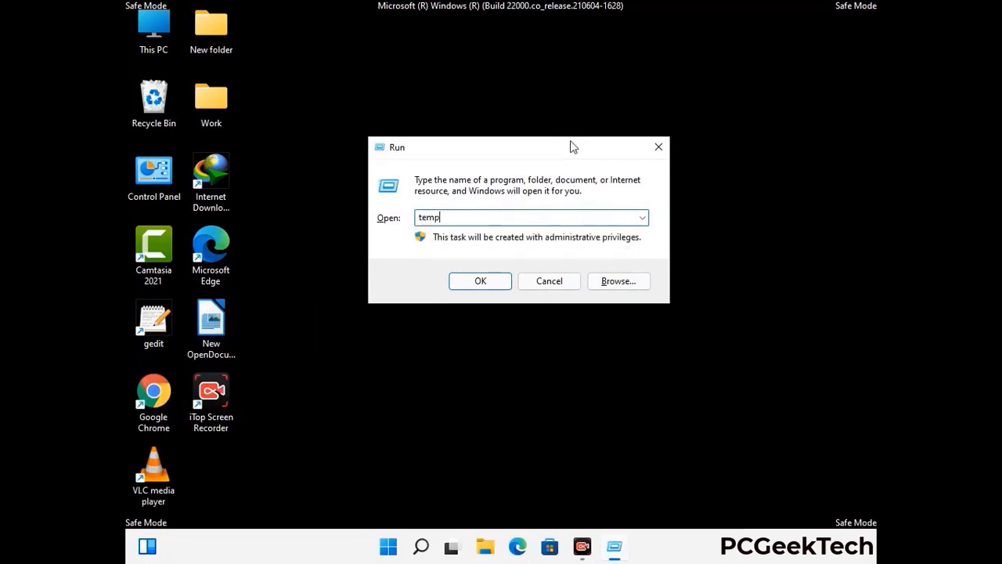
key("Return")
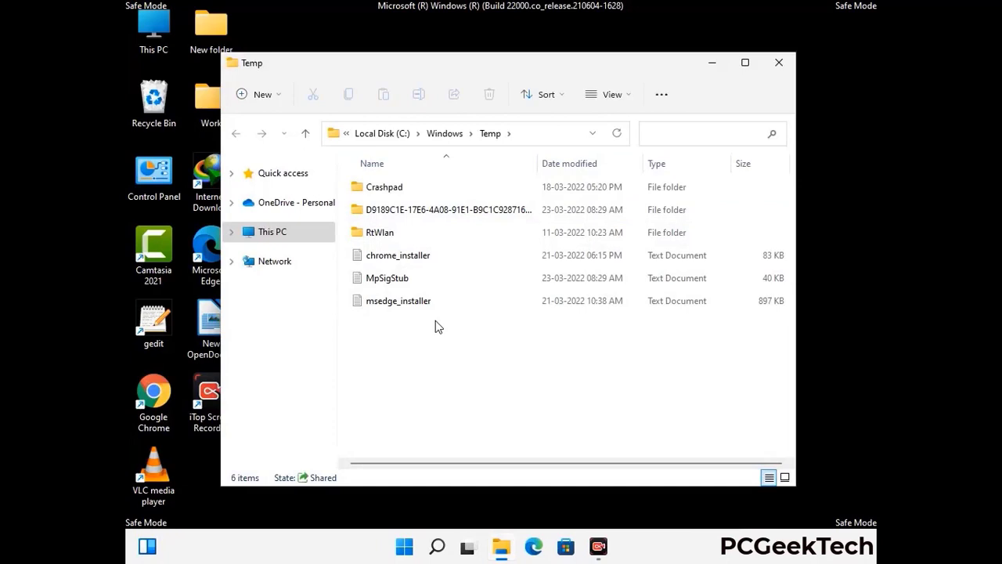
Step: Delete all six items in Windows Temp and close the window
key("ctrl+a")
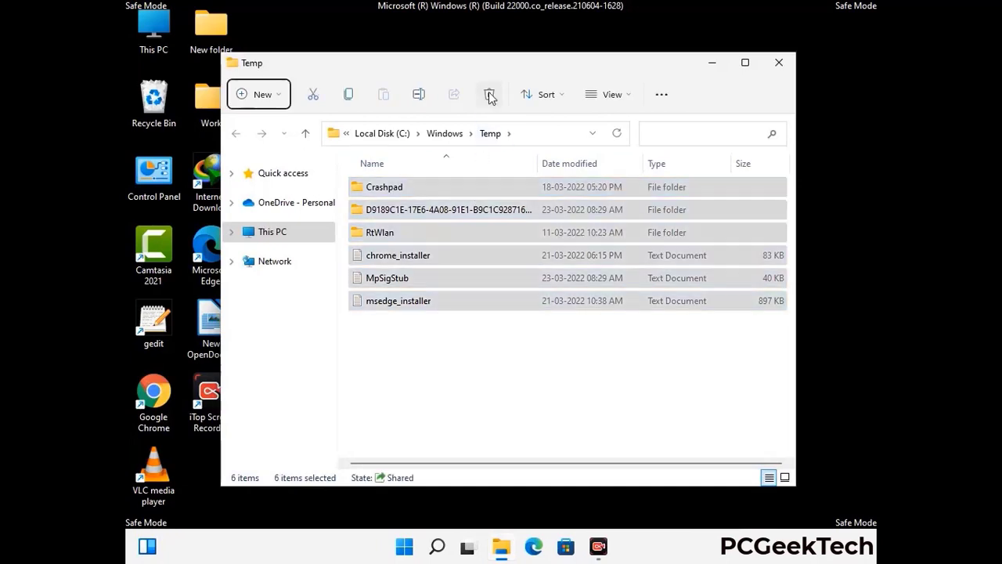
left_click(489, 95)
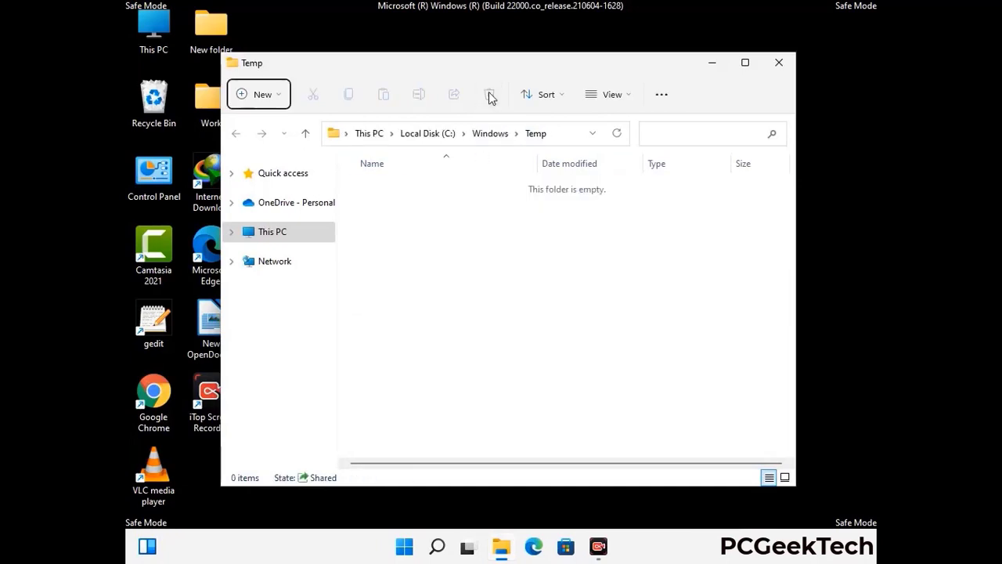
left_click(783, 66)
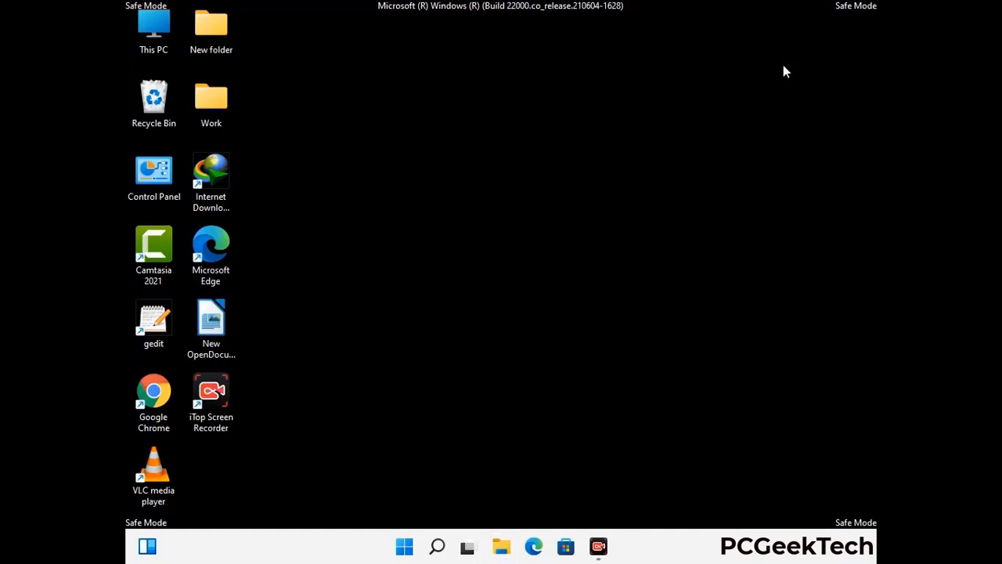
Step: Enter regedit in the Run box to open Registry Editor
key("super+r")
left_click_drag(304, 364, 522, 126)
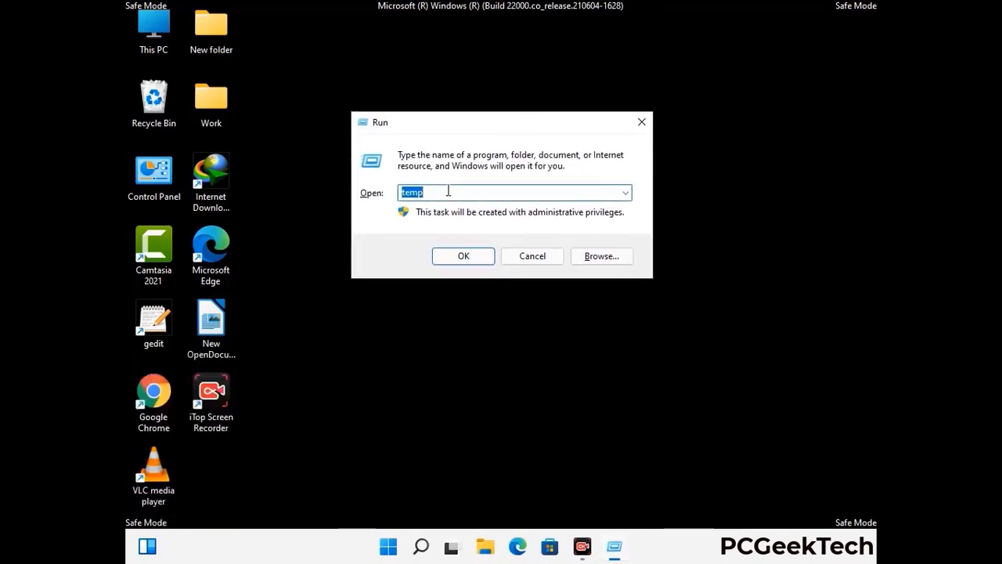
type("regedit")
key("Return")
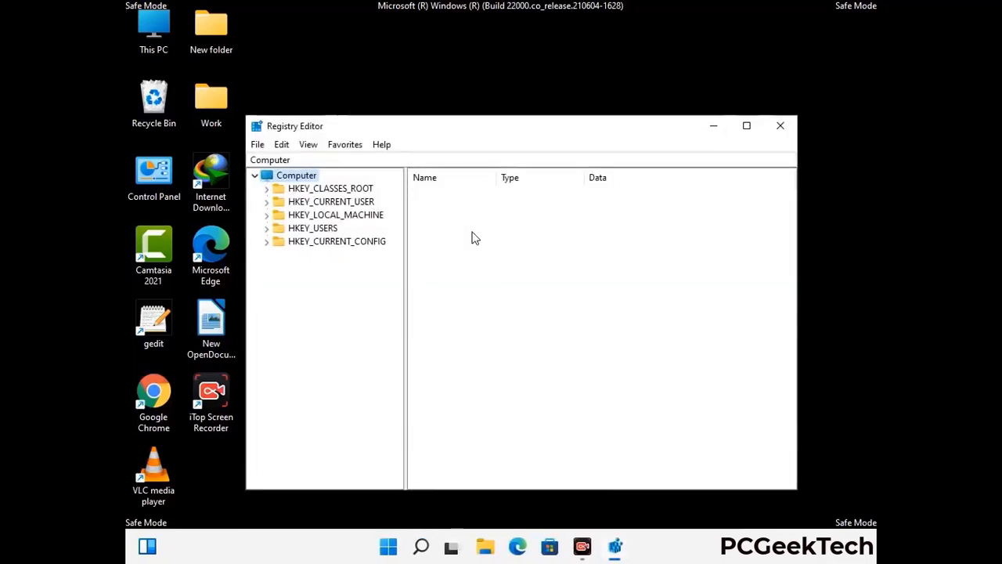
Step: Expand HKEY_CURRENT_USER > Software > Microsoft in the registry tree
left_click(335, 214)
left_click(266, 201)
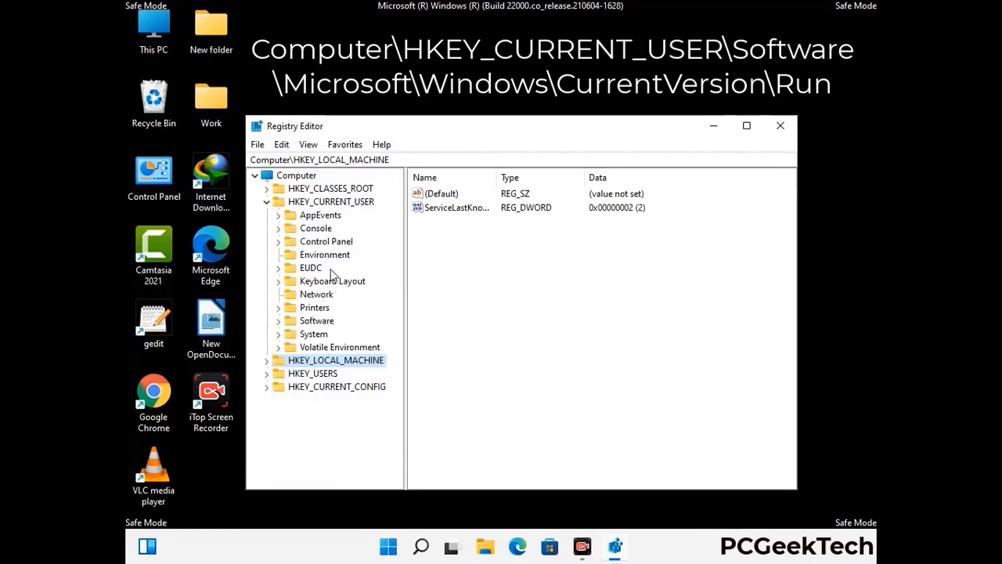
left_click(313, 323)
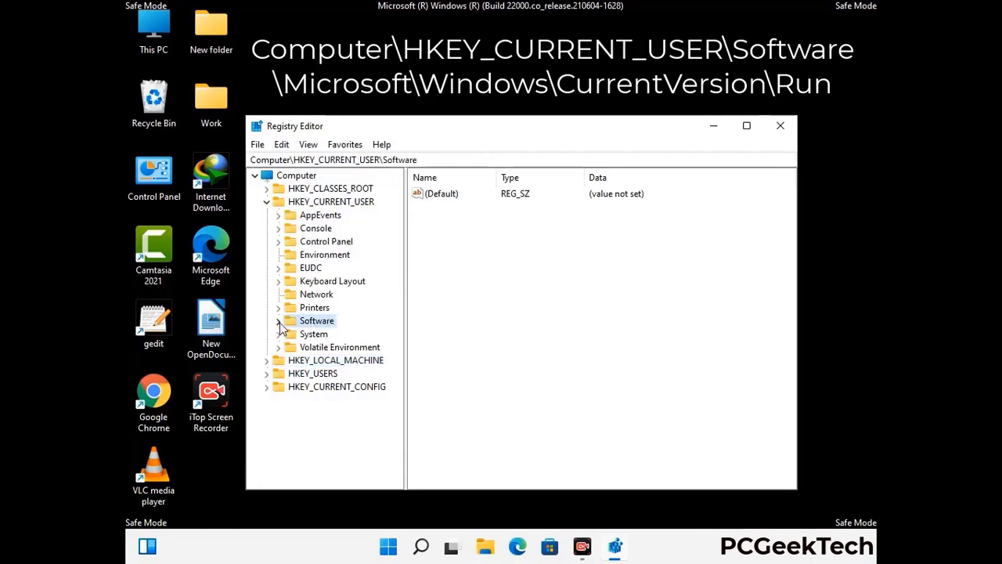
left_click(277, 322)
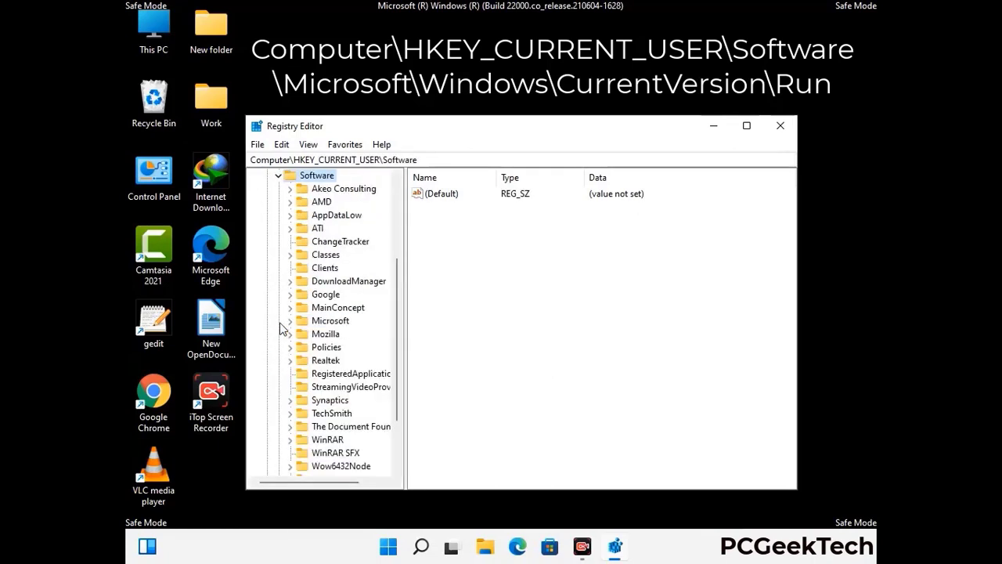
double_click(327, 321)
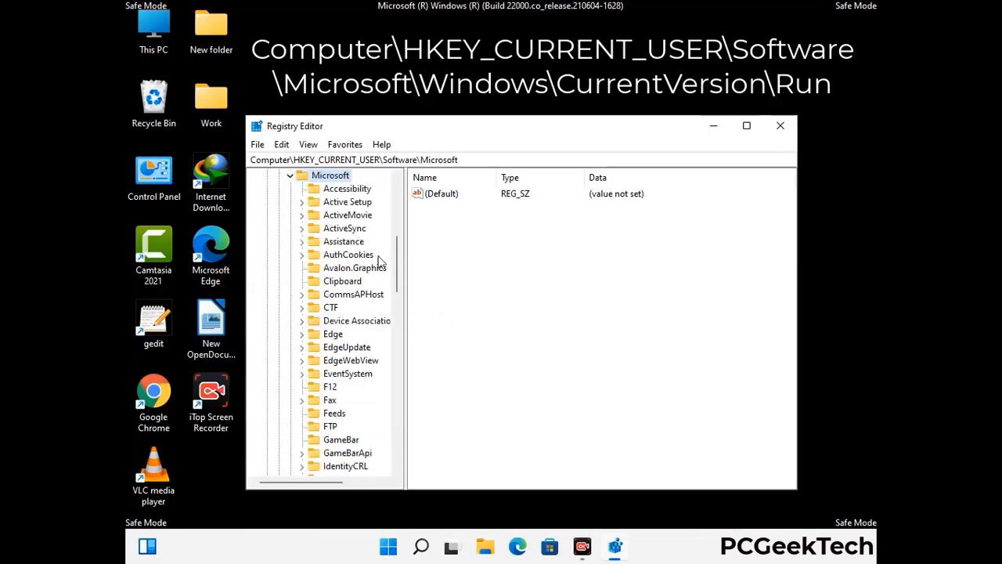
scroll(363, 343, "down", 2)
scroll(363, 343, "down", 2)
scroll(362, 342, "down", 1)
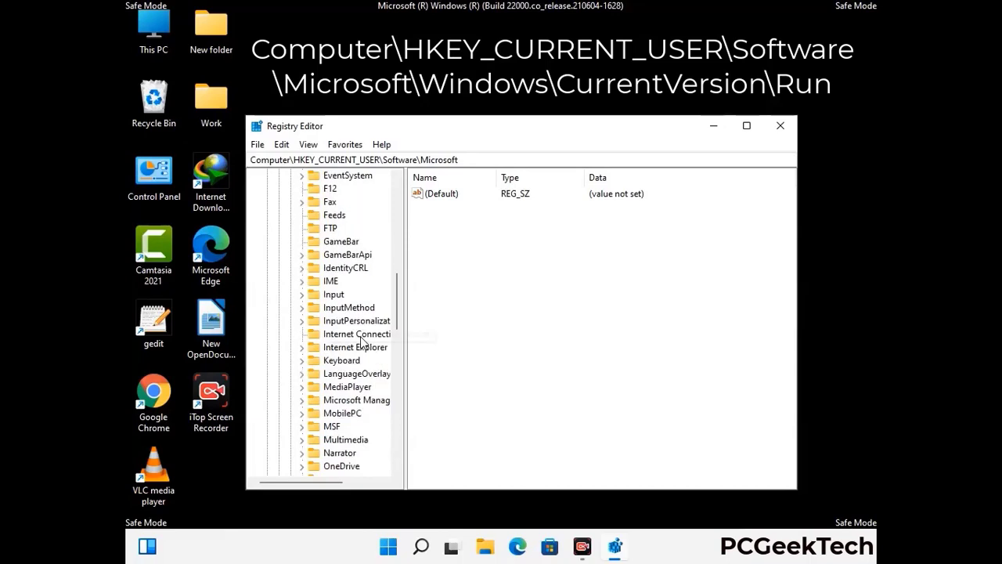
scroll(363, 342, "down", 2)
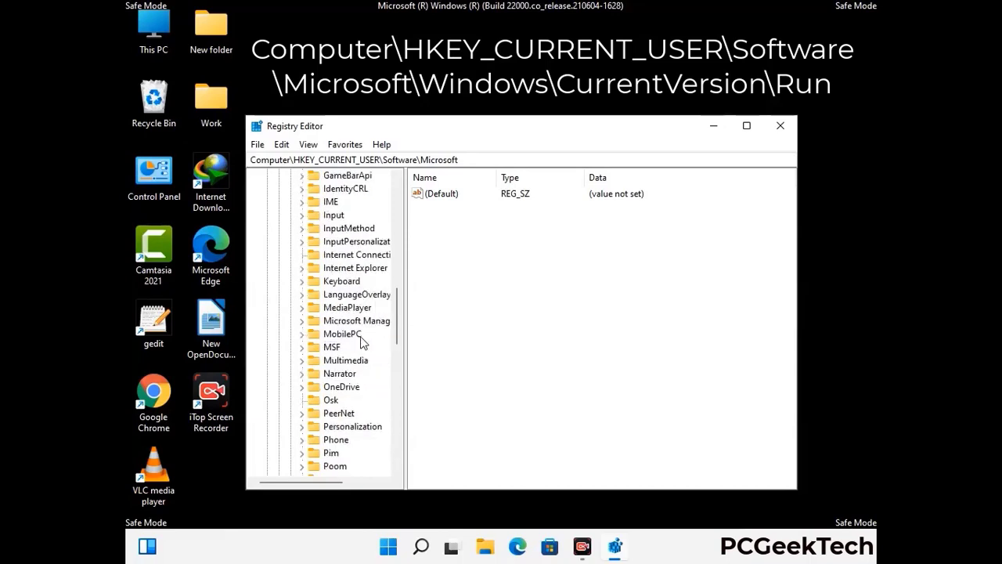
scroll(363, 342, "down", 7)
scroll(362, 342, "down", 3)
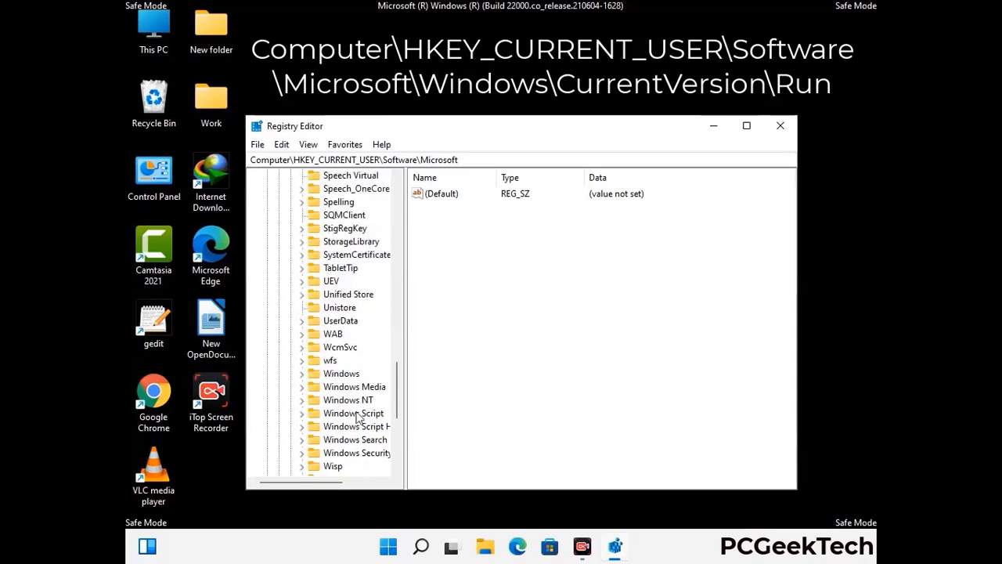
Step: Drill into Windows > CurrentVersion and select the Run key to show its startup values
double_click(352, 375)
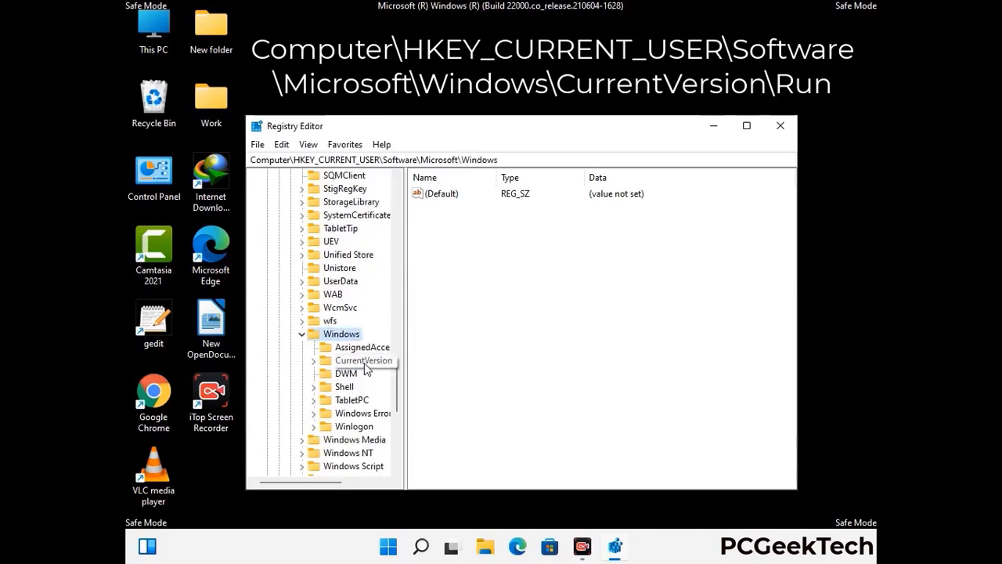
double_click(363, 362)
scroll(360, 344, "down", 5)
scroll(358, 341, "down", 1)
scroll(358, 341, "down", 3)
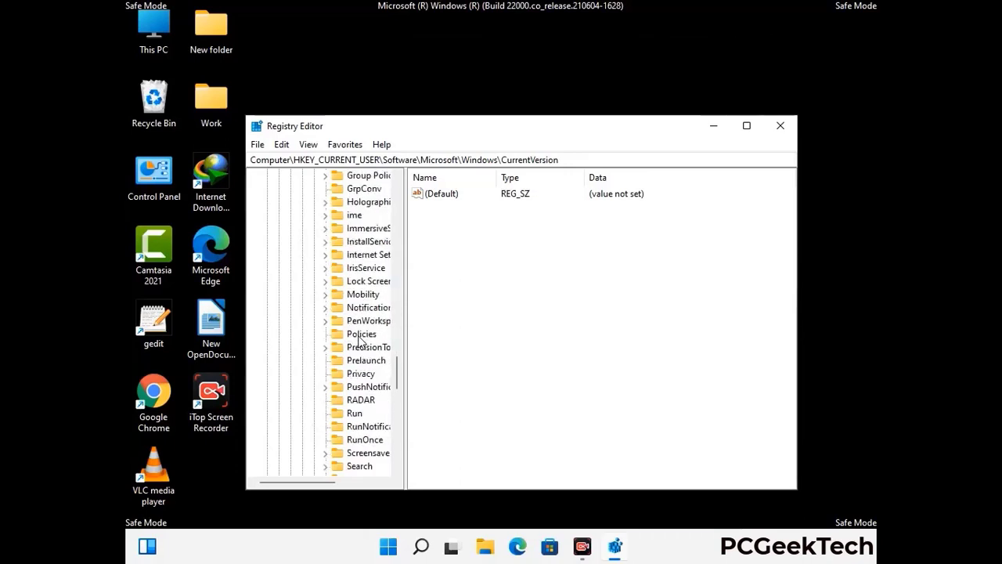
scroll(360, 341, "down", 1)
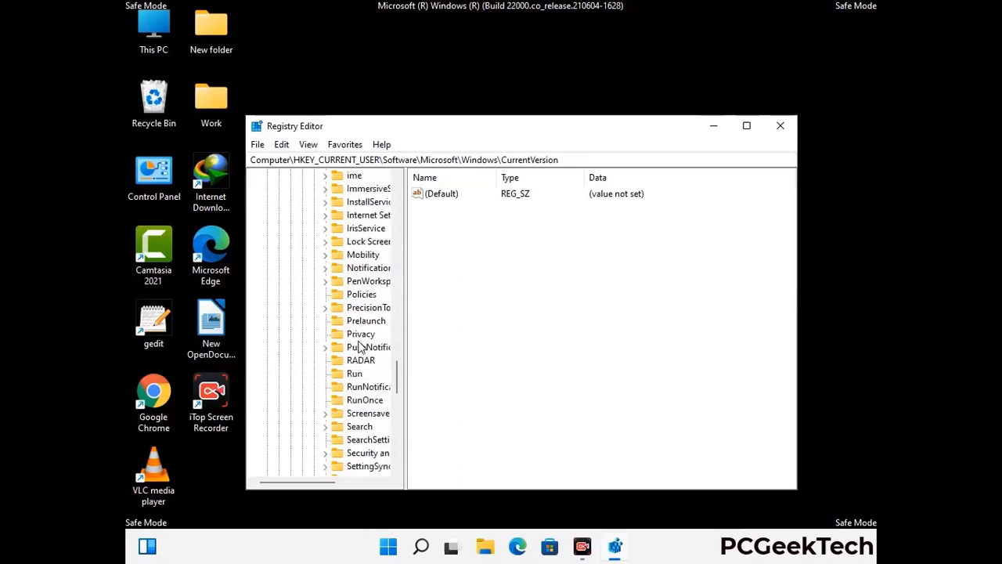
left_click(356, 375)
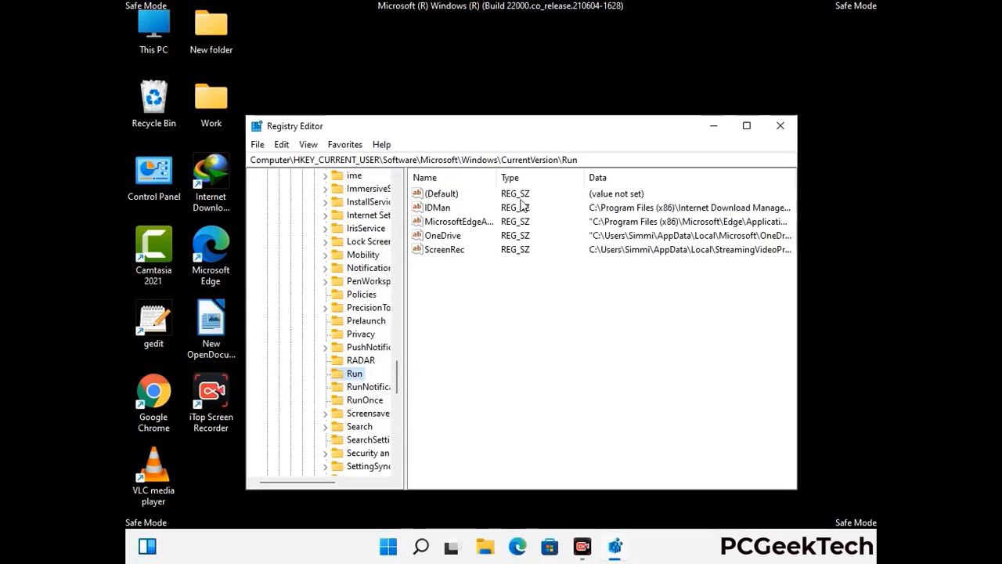
Step: Delete the ScreenRec value from the Run key and confirm the deletion
left_click(442, 252)
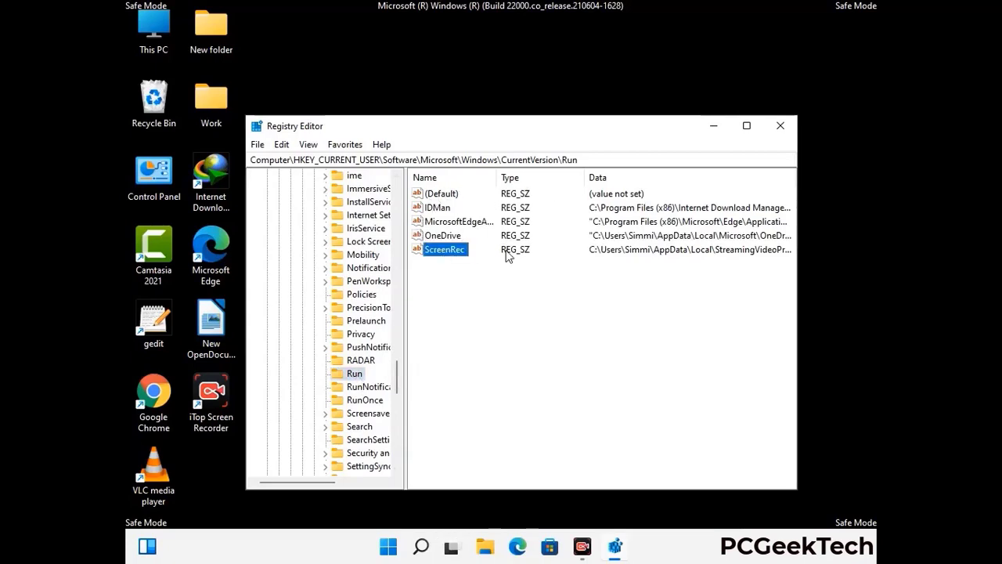
left_click(445, 251)
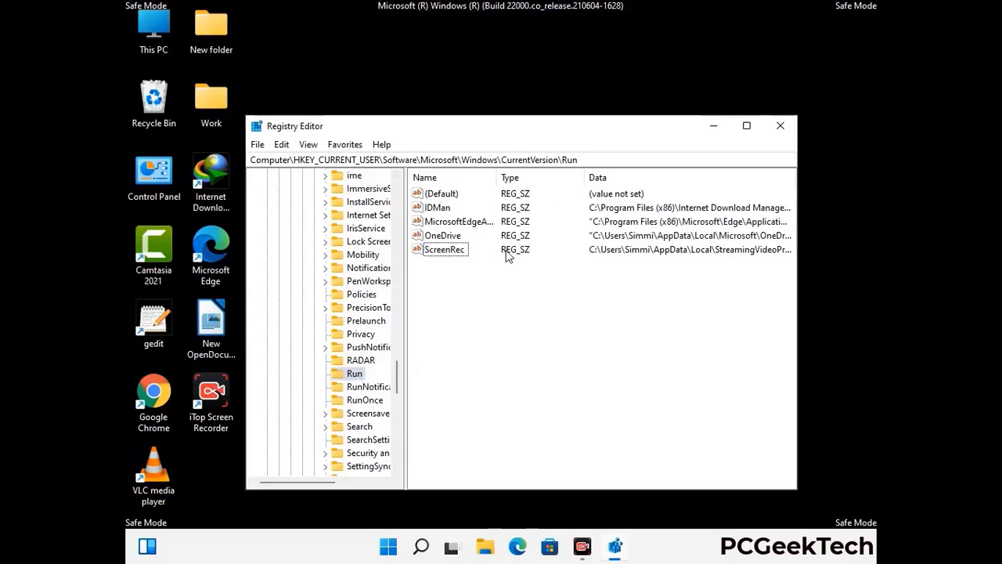
right_click(453, 255)
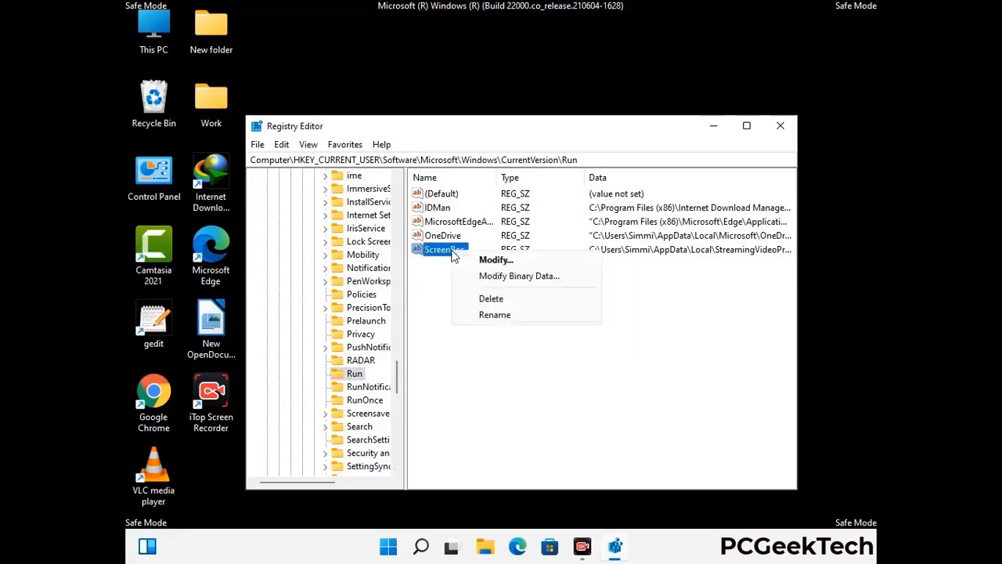
left_click(480, 296)
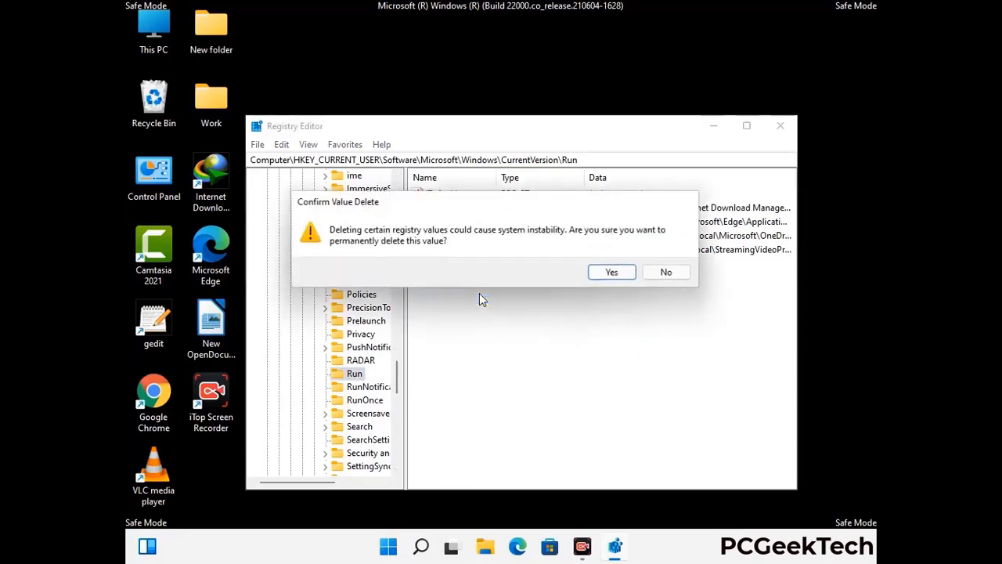
left_click(611, 271)
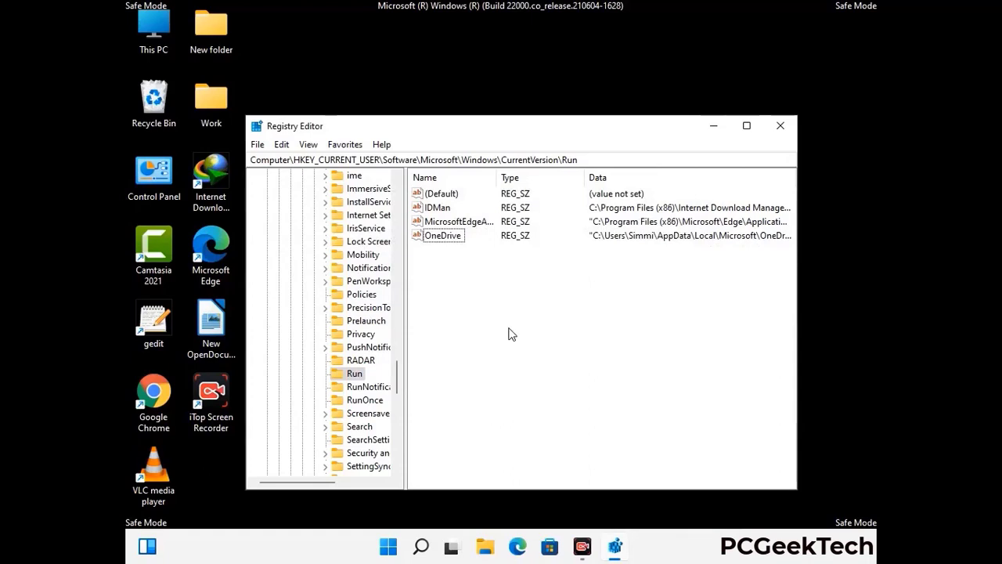
Step: Search the registry for 'Virus Nam', stop the search, and close Registry Editor
key("ctrl+f")
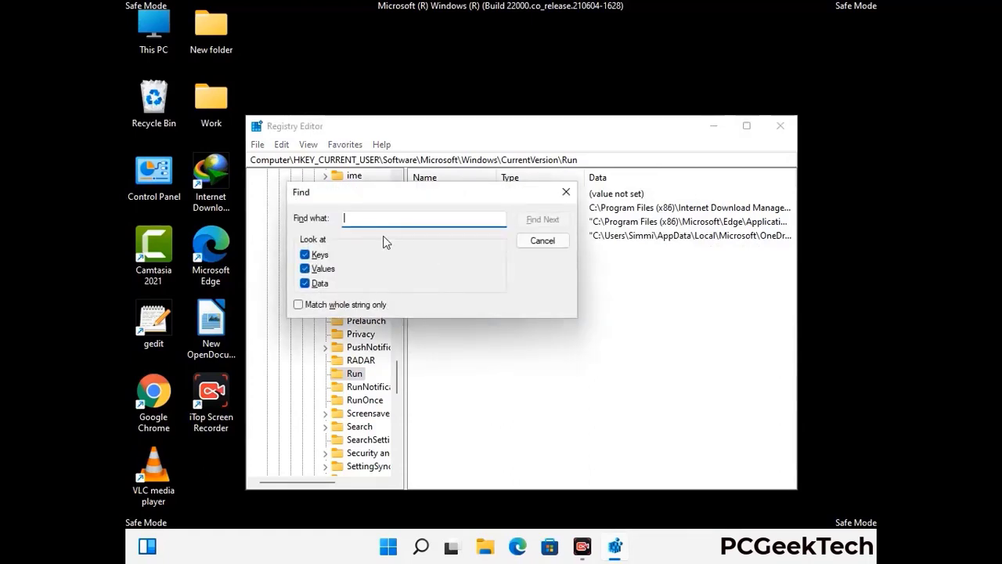
type("Virus Name")
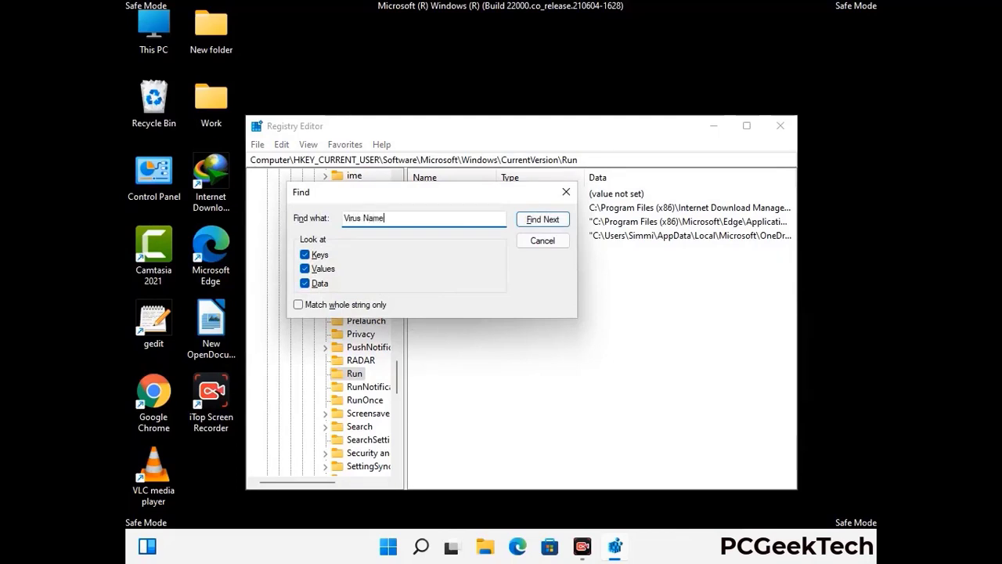
left_click(531, 224)
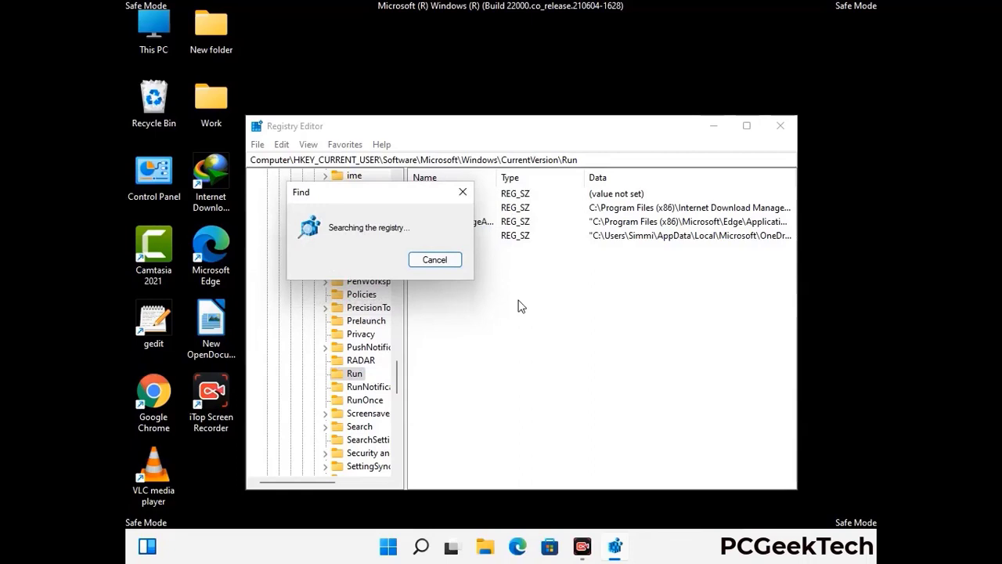
left_click(468, 194)
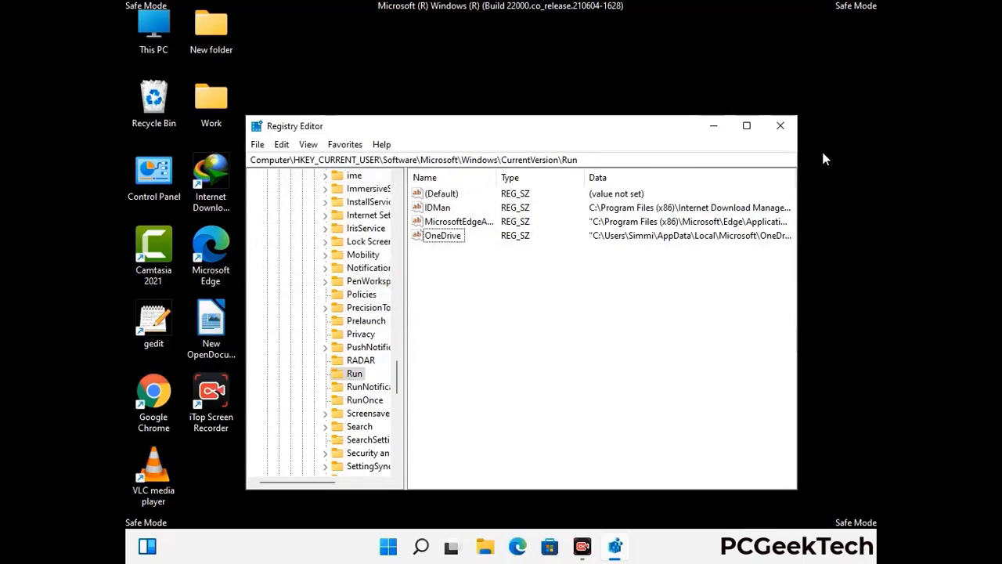
left_click(780, 126)
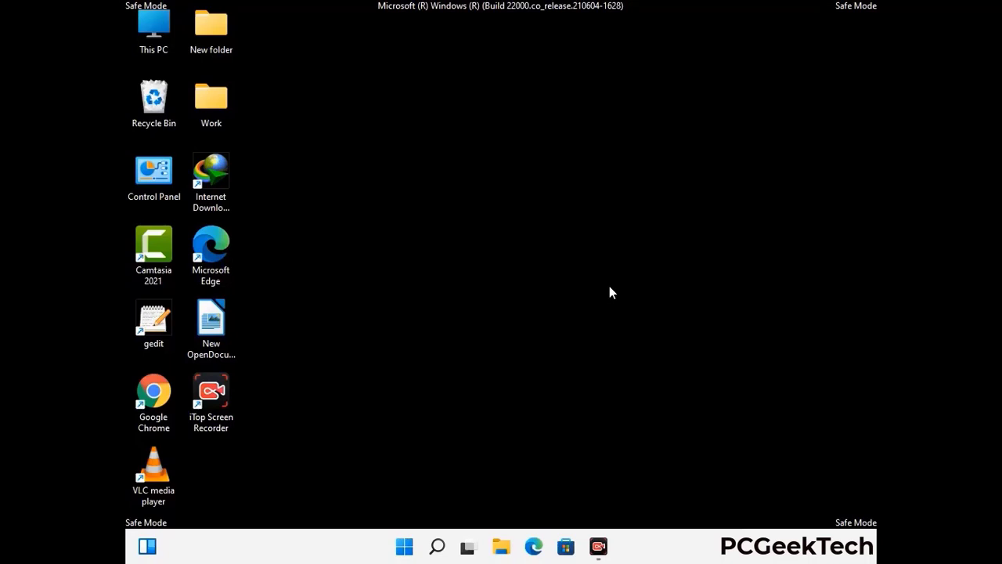
Step: Enter msconfig in the Run box to open System Configuration
key("super+r")
left_click_drag(292, 364, 513, 156)
type("ms")
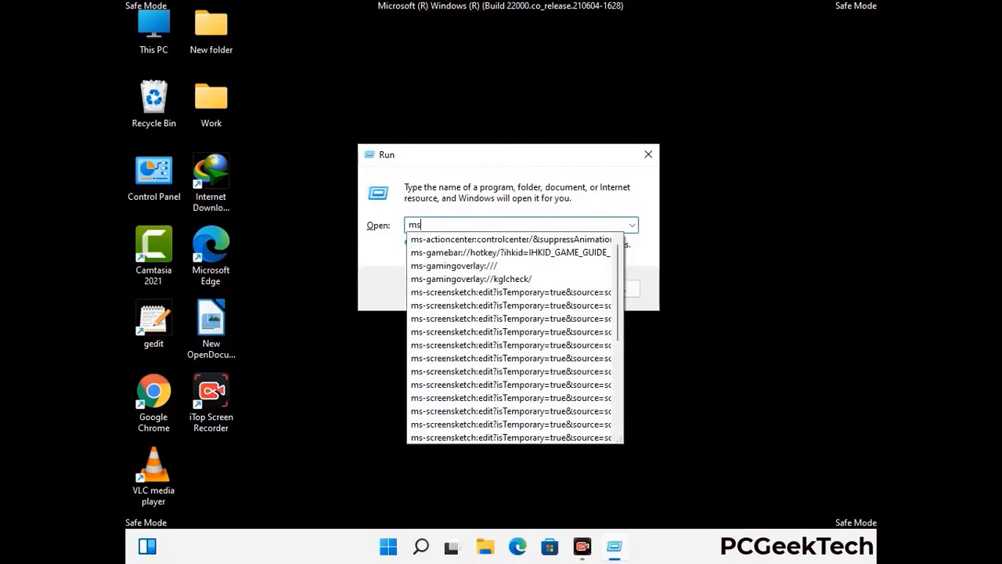
type("config")
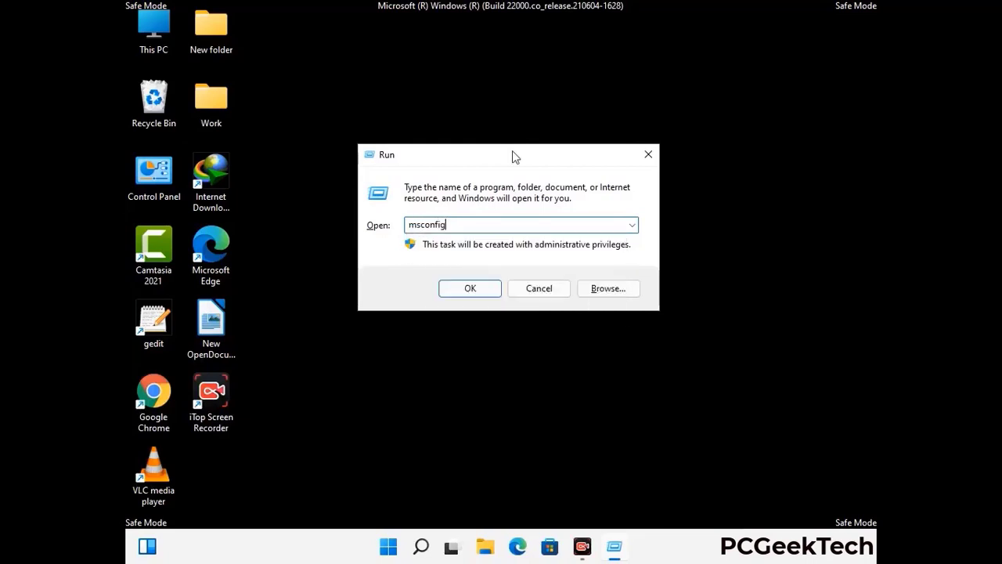
left_click(462, 288)
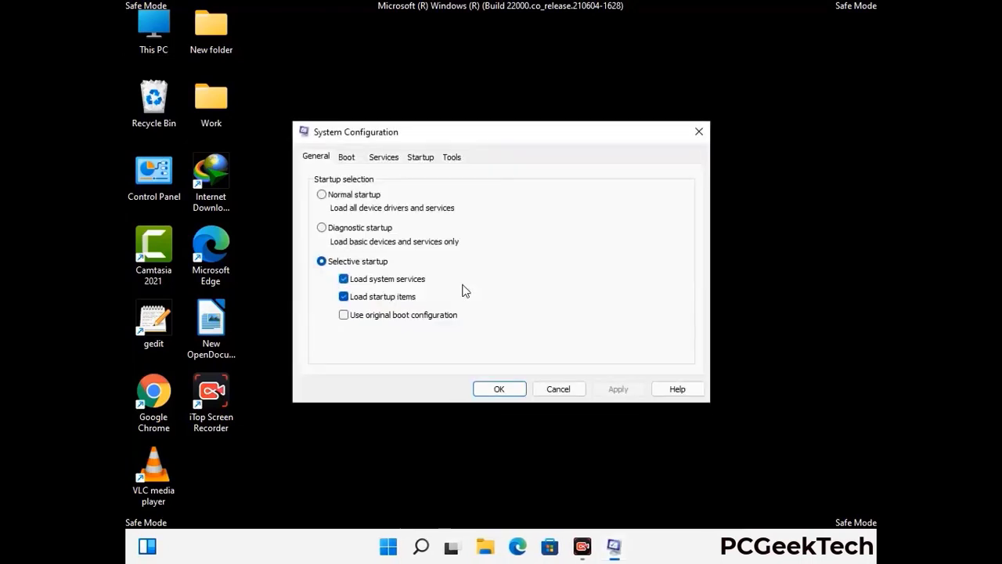
Step: On the Boot tab, clear the Safe boot checkbox and apply the change
left_click(346, 157)
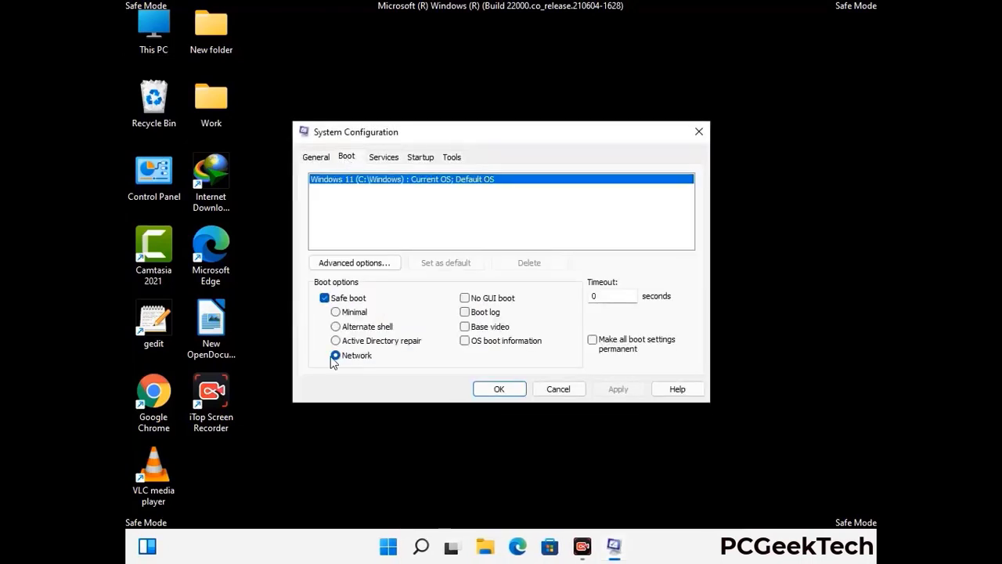
left_click(325, 298)
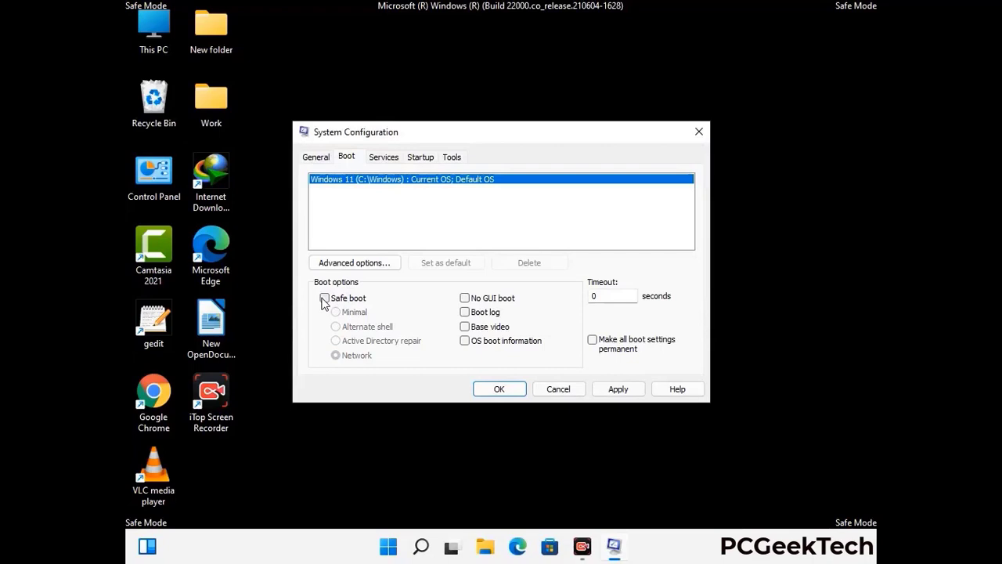
left_click(618, 390)
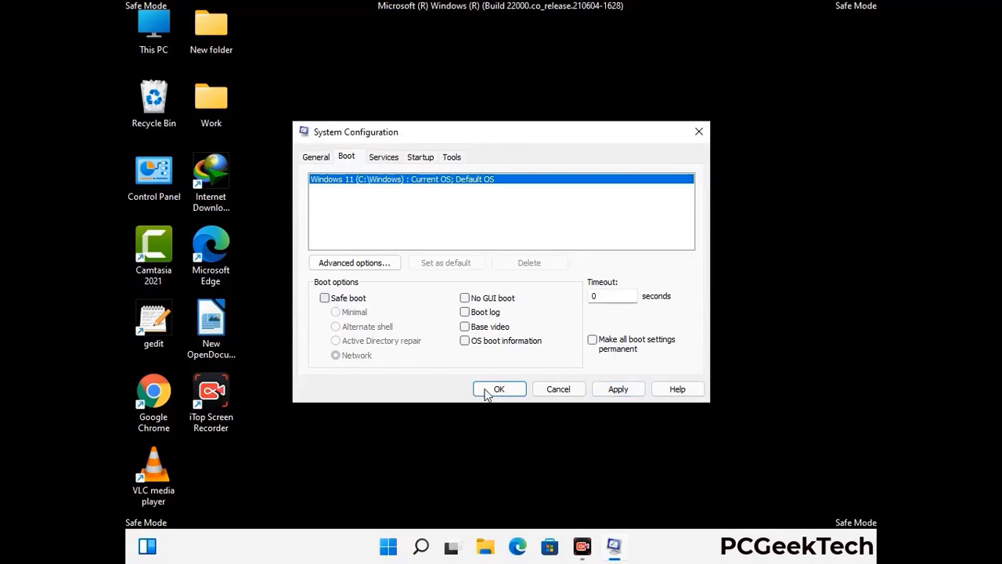